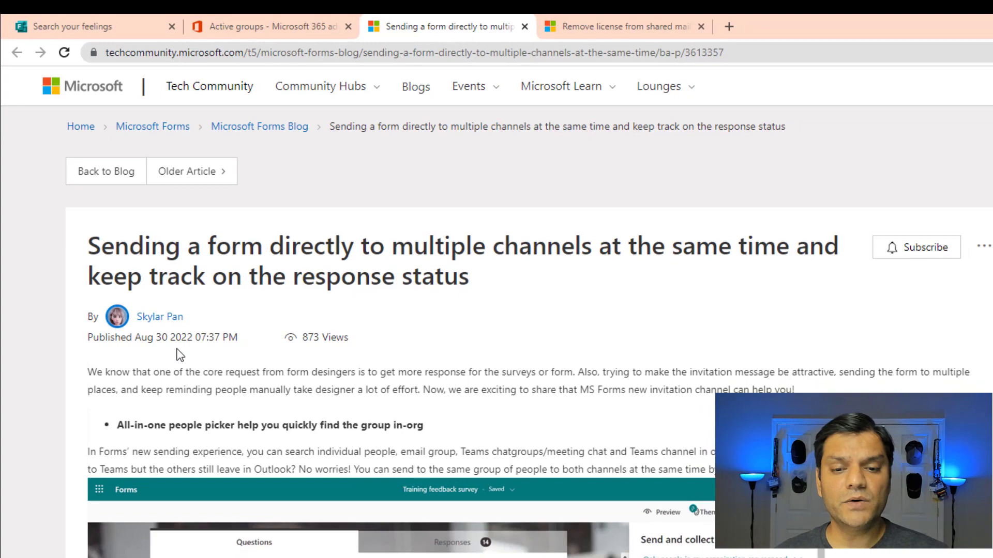
- Scroll down through the Tech Community announcement article
{"action": "scroll", "coordinate": [612, 385], "scroll_direction": "down", "scroll_amount": 3}
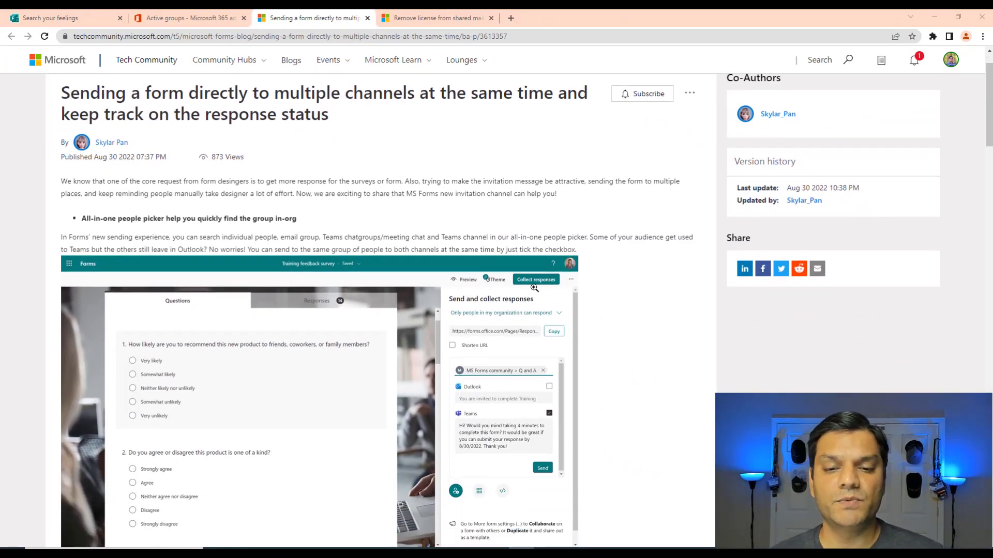
{"action": "scroll", "coordinate": [641, 407], "scroll_direction": "down", "scroll_amount": 1}
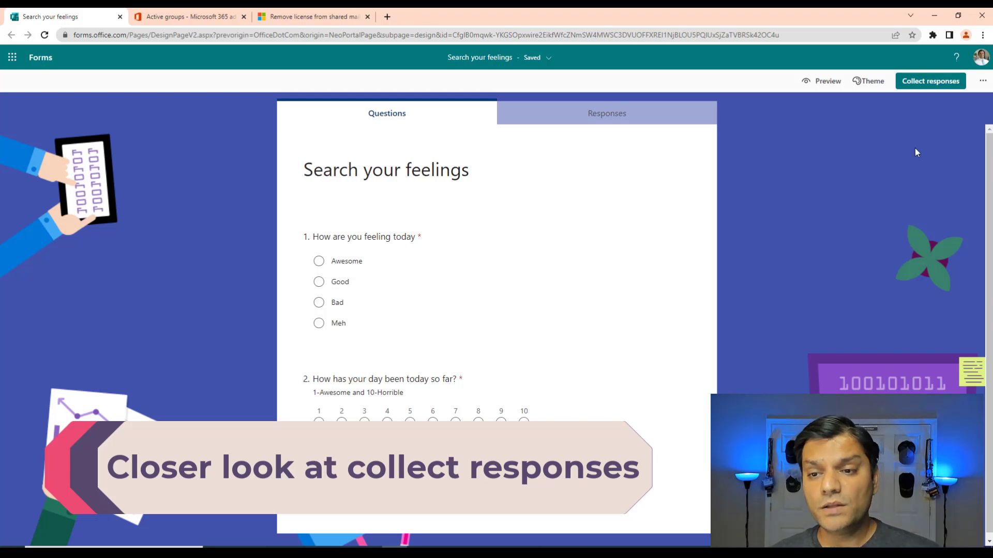
- Open Collect responses and search the invitation recipients for 'forms'
{"action": "left_click", "coordinate": [927, 91]}
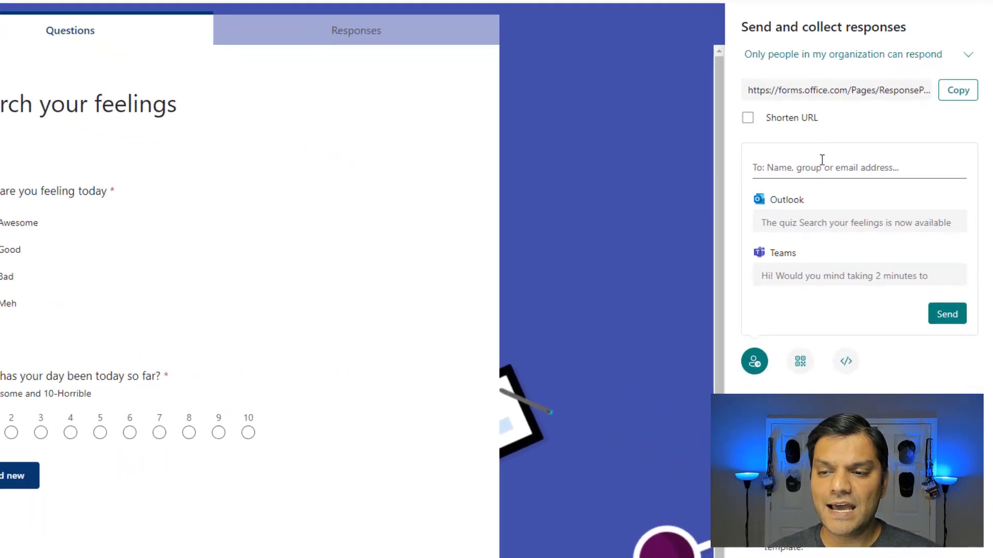
{"action": "left_click", "coordinate": [821, 162]}
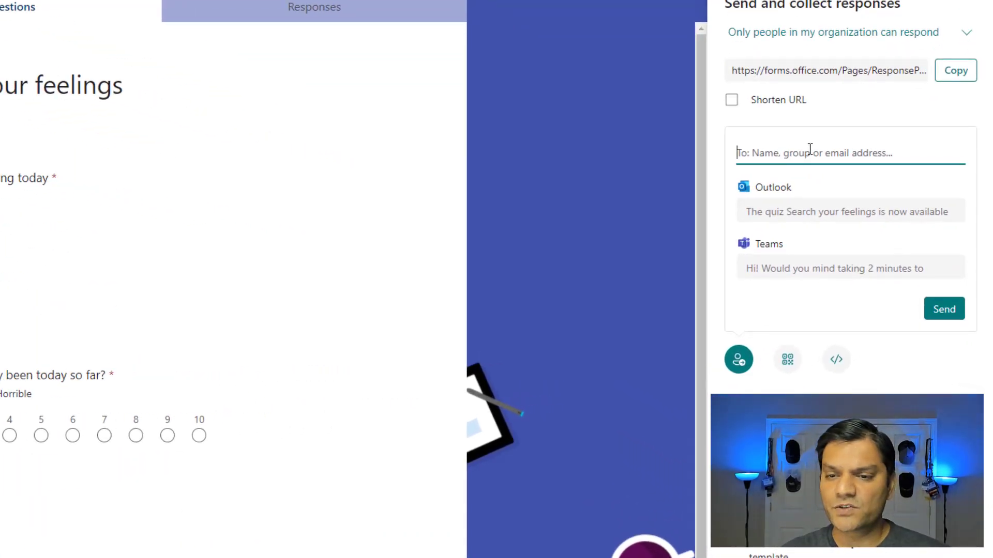
{"action": "type", "text": "forms"}
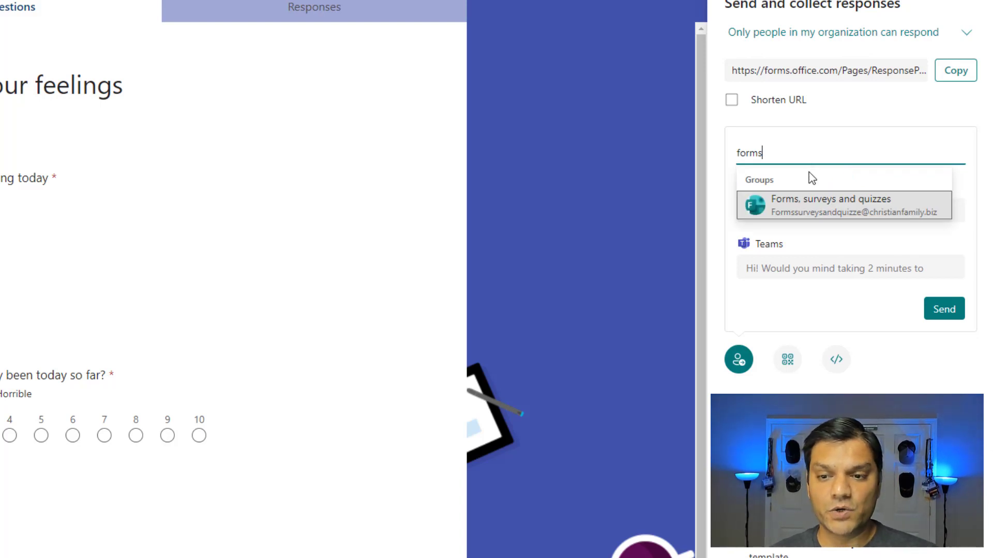
- Add the 'Forms, surveys and quizzes' group as the invitation's recipient
{"action": "left_click", "coordinate": [814, 204]}
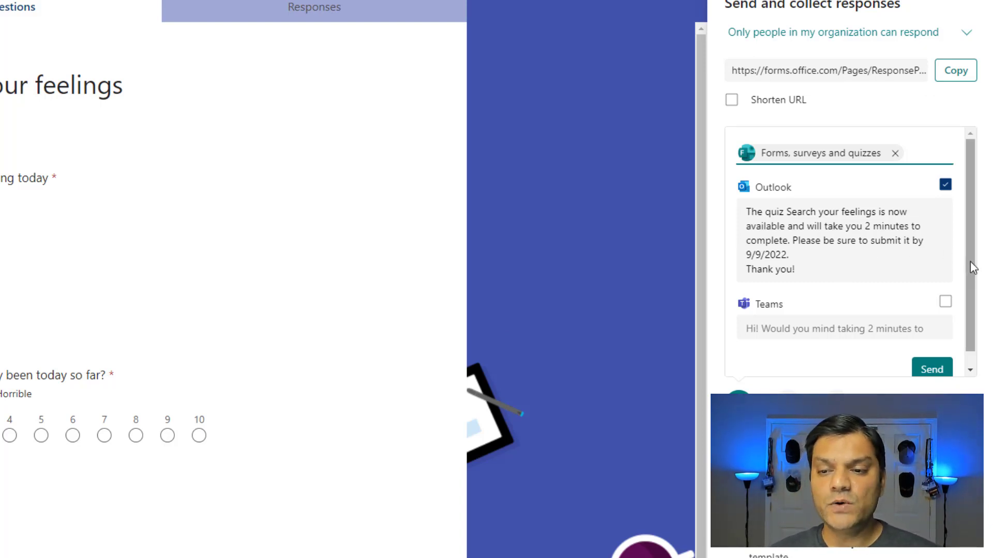
- Add a Teams message to the Outlook invitation, review both messages, and send them to the group
{"action": "left_click_drag", "start_coordinate": [970, 261], "coordinate": [972, 269]}
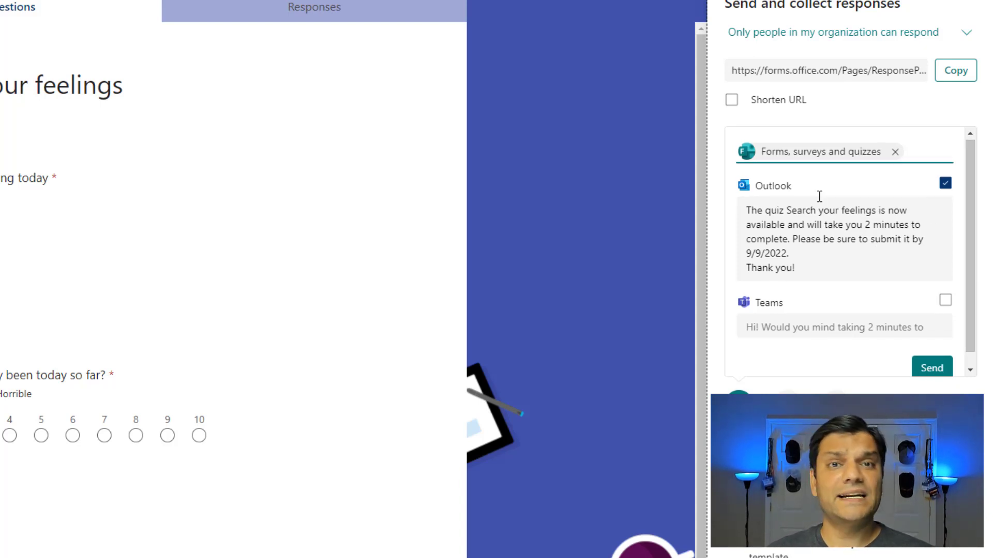
{"action": "left_click", "coordinate": [945, 301]}
{"action": "scroll", "coordinate": [894, 349], "scroll_direction": "down", "scroll_amount": 1}
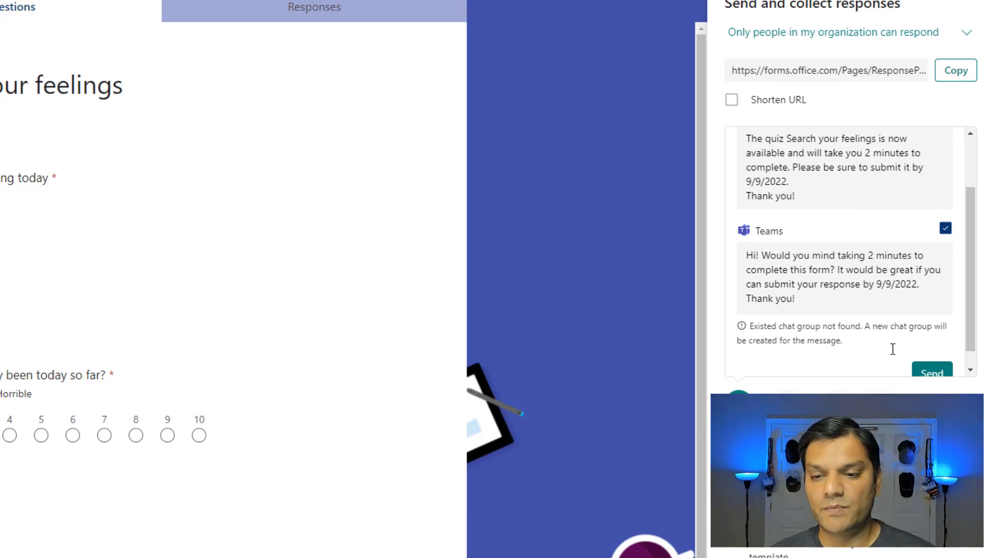
{"action": "scroll", "coordinate": [892, 349], "scroll_direction": "up", "scroll_amount": 2}
{"action": "scroll", "coordinate": [894, 356], "scroll_direction": "down", "scroll_amount": 3}
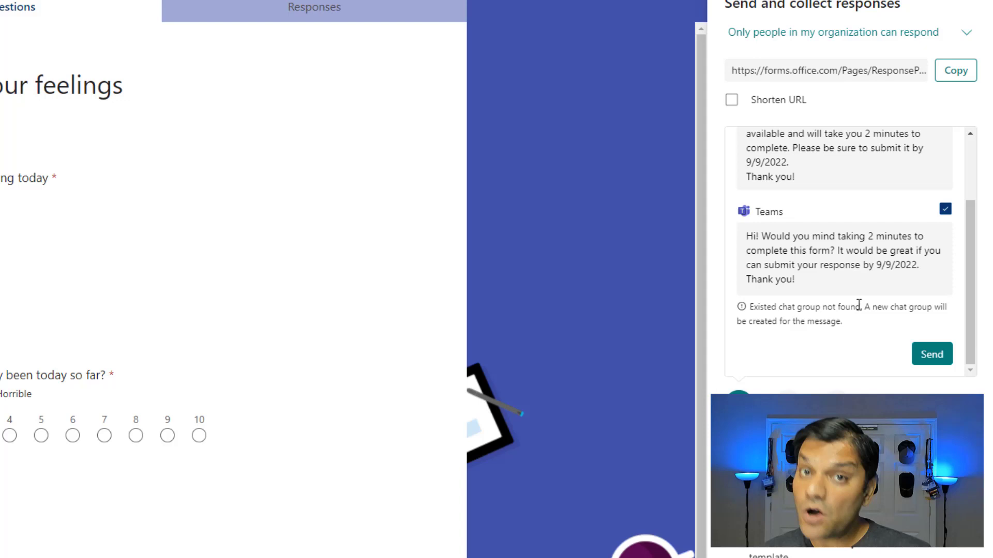
{"action": "scroll", "coordinate": [858, 305], "scroll_direction": "up", "scroll_amount": 1}
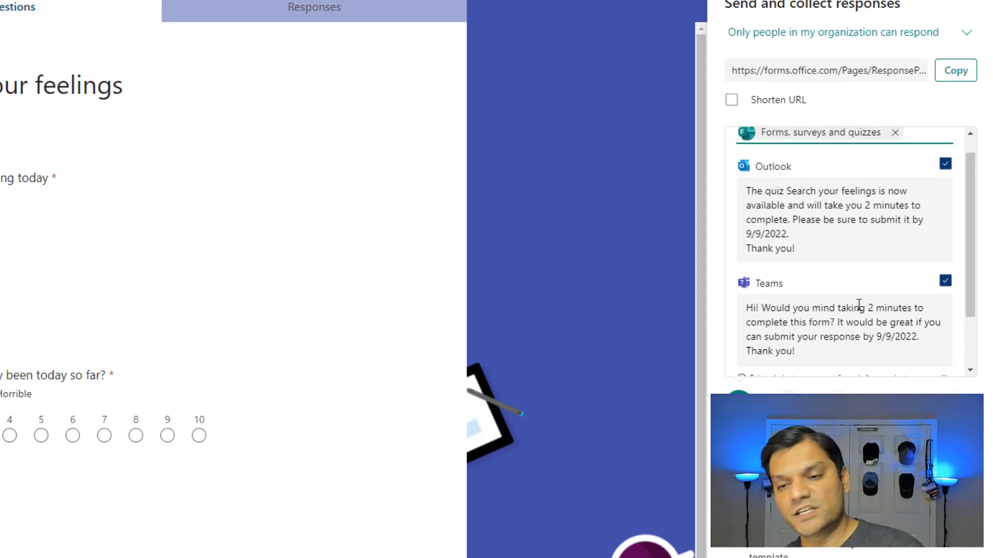
{"action": "scroll", "coordinate": [858, 305], "scroll_direction": "down", "scroll_amount": 1}
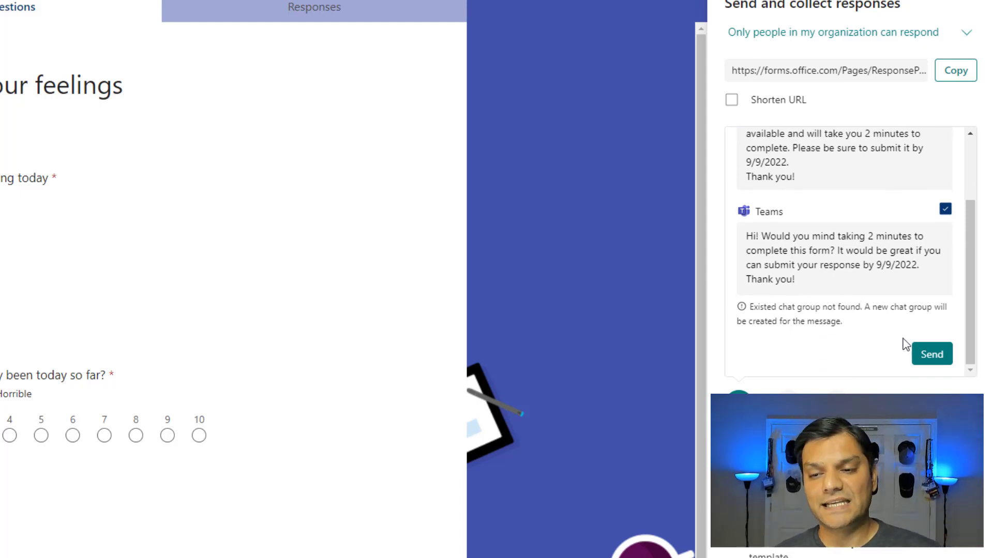
{"action": "left_click", "coordinate": [934, 362]}
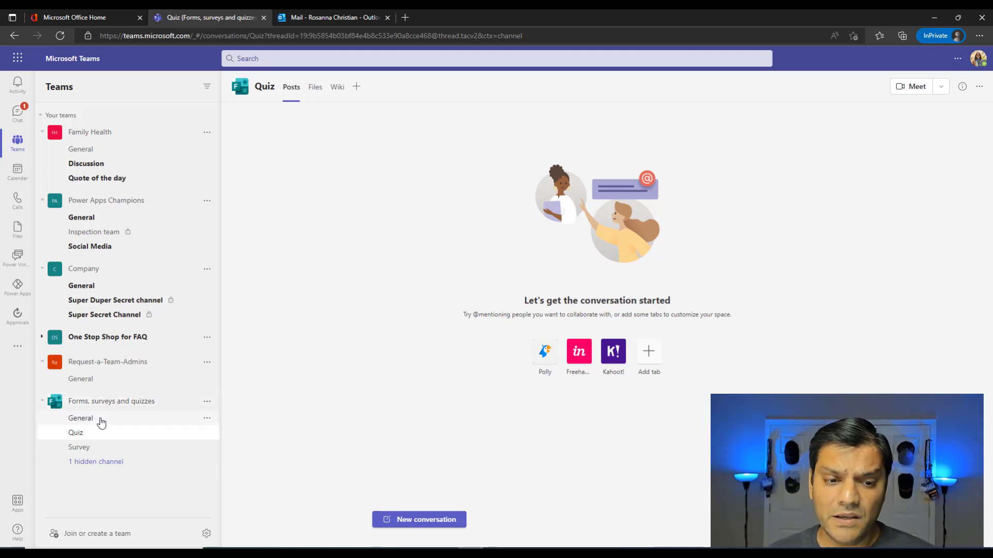
- Show the General channel of the 'Forms, surveys and quizzes' team
{"action": "left_click", "coordinate": [100, 422]}
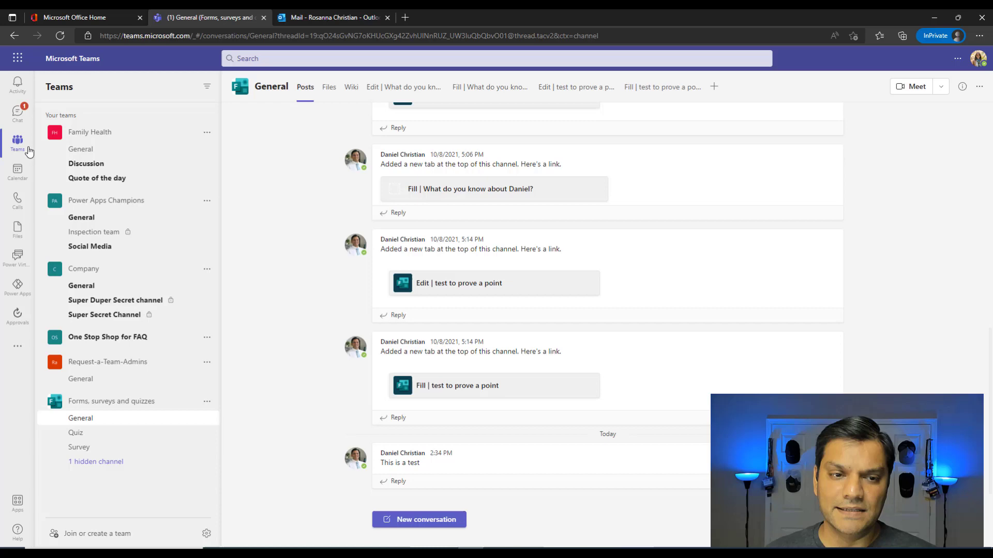
- Open the 'Forms, surveys and quizzes' group chat with the Search your feelings invitation card
{"action": "left_click", "coordinate": [22, 119]}
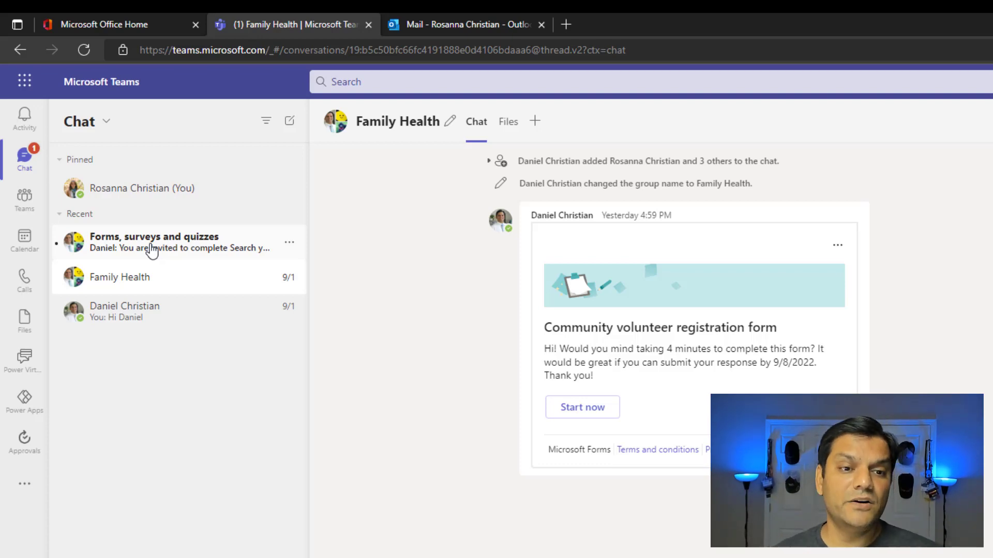
{"action": "left_click", "coordinate": [151, 250]}
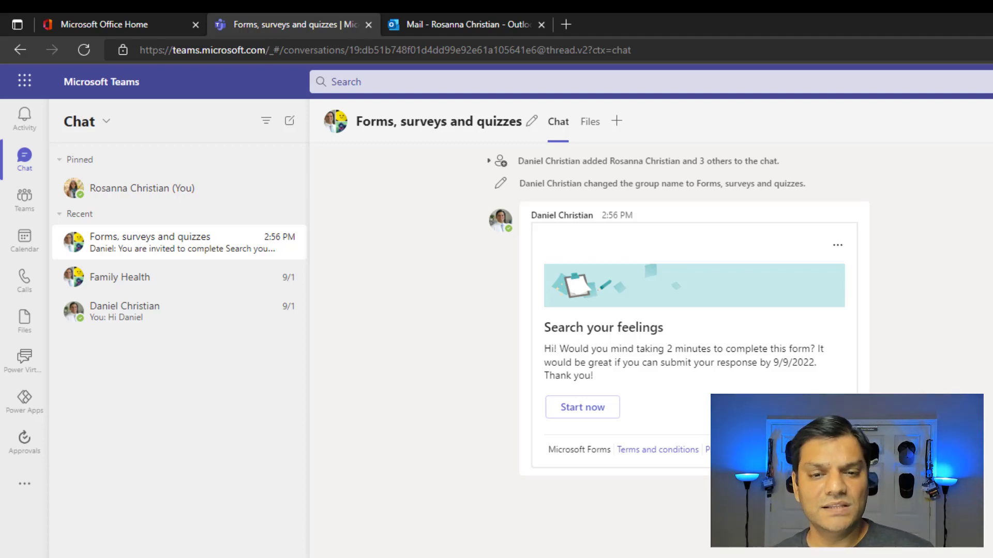
{"action": "mouse_move", "coordinate": [556, 219]}
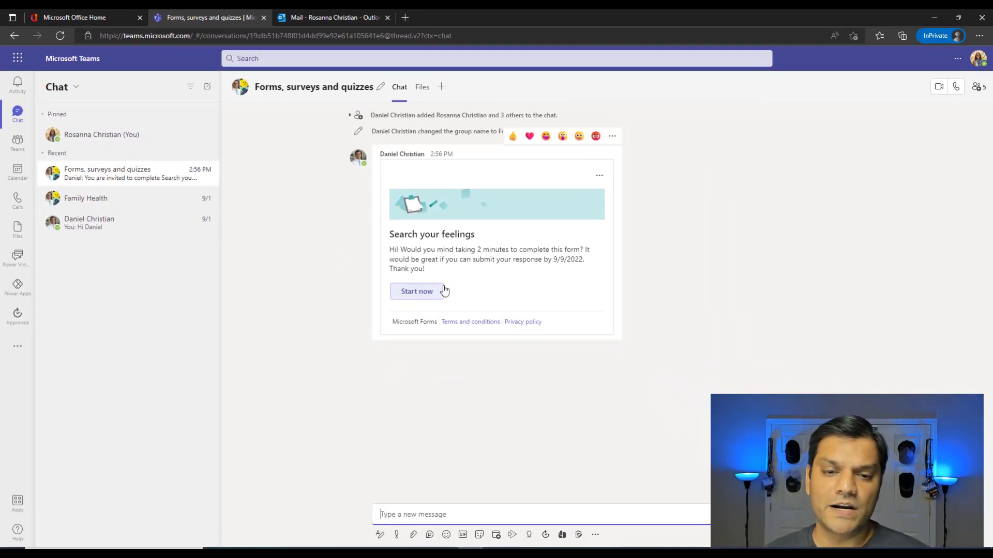
- Submit a Search your feelings response of Awesome with day rating 2, then close the tab
{"action": "left_click", "coordinate": [437, 291]}
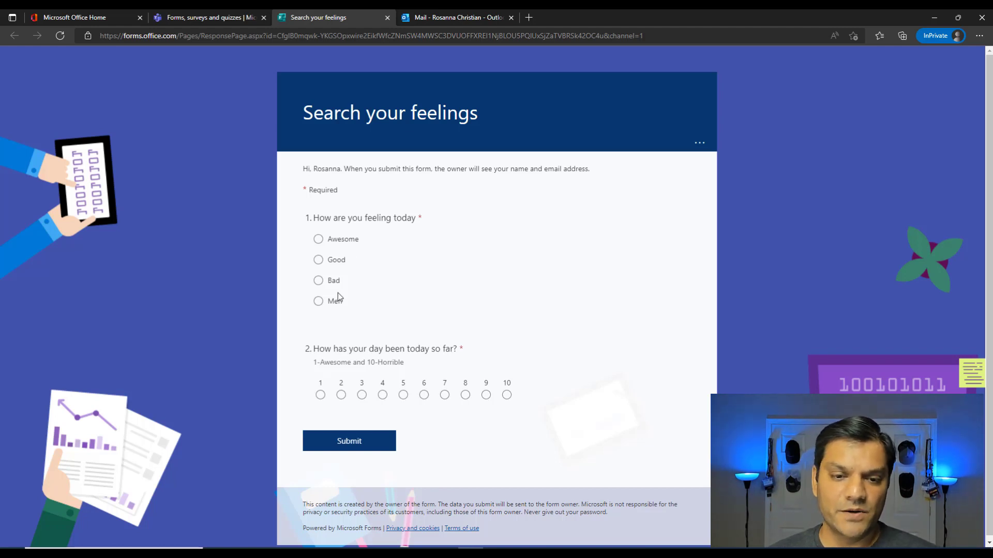
{"action": "left_click", "coordinate": [331, 243]}
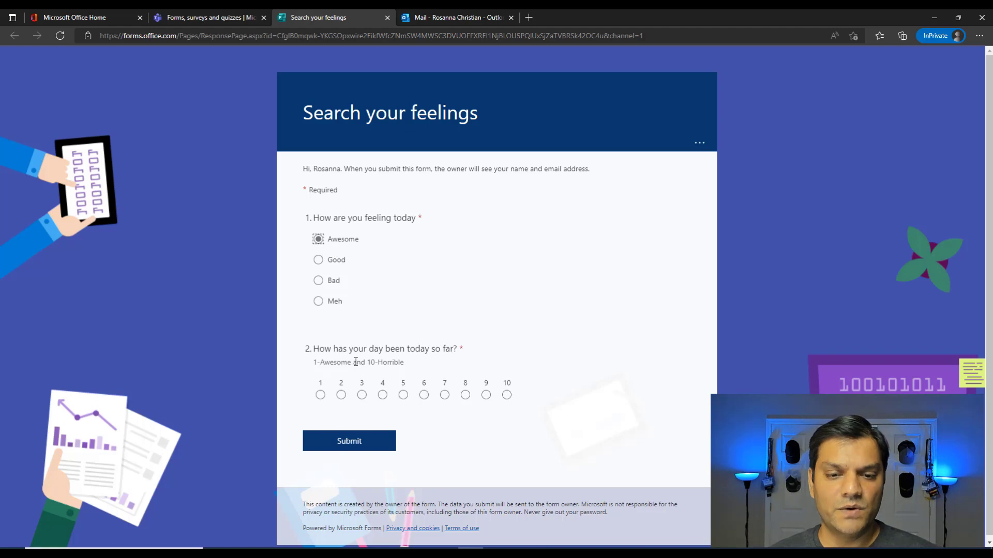
{"action": "left_click", "coordinate": [340, 395]}
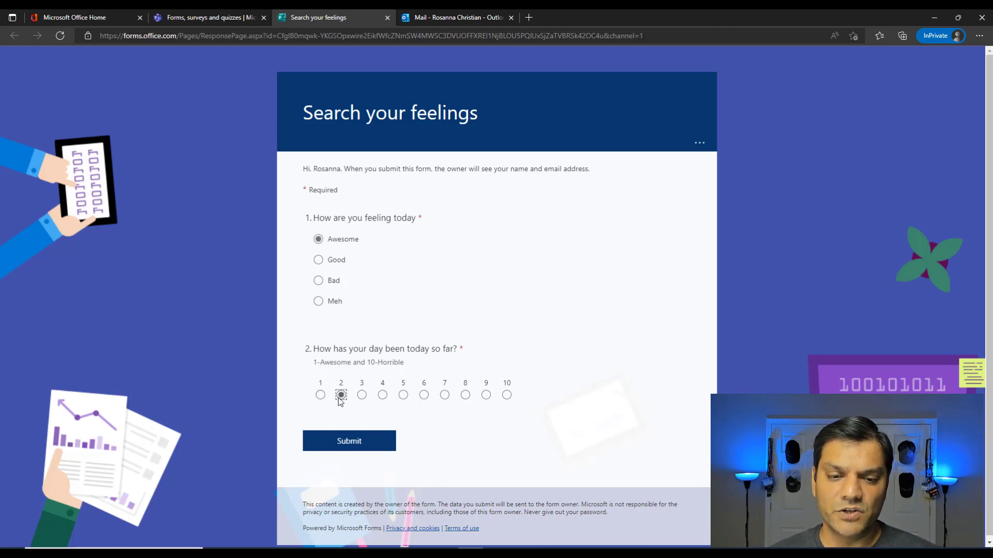
{"action": "left_click", "coordinate": [348, 442]}
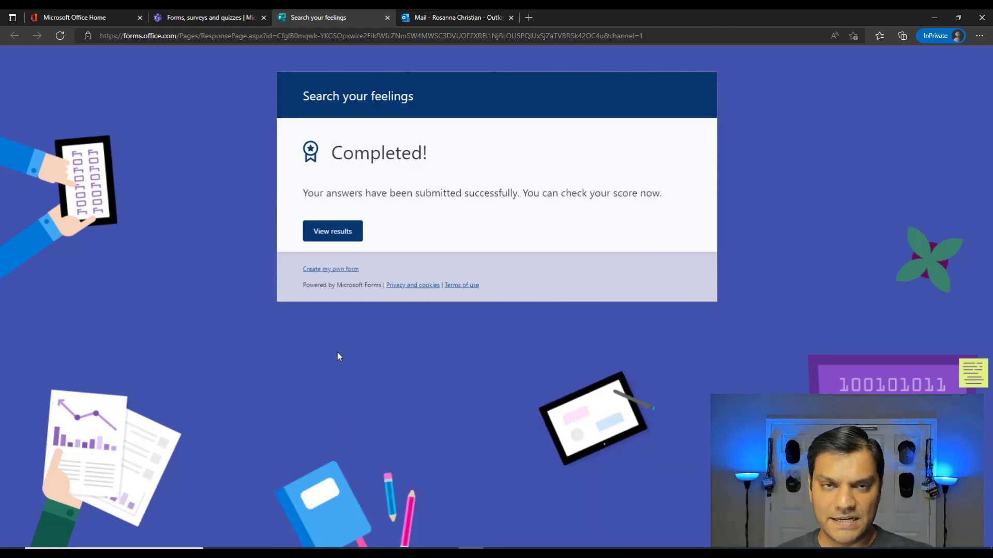
{"action": "key", "text": "ctrl+w"}
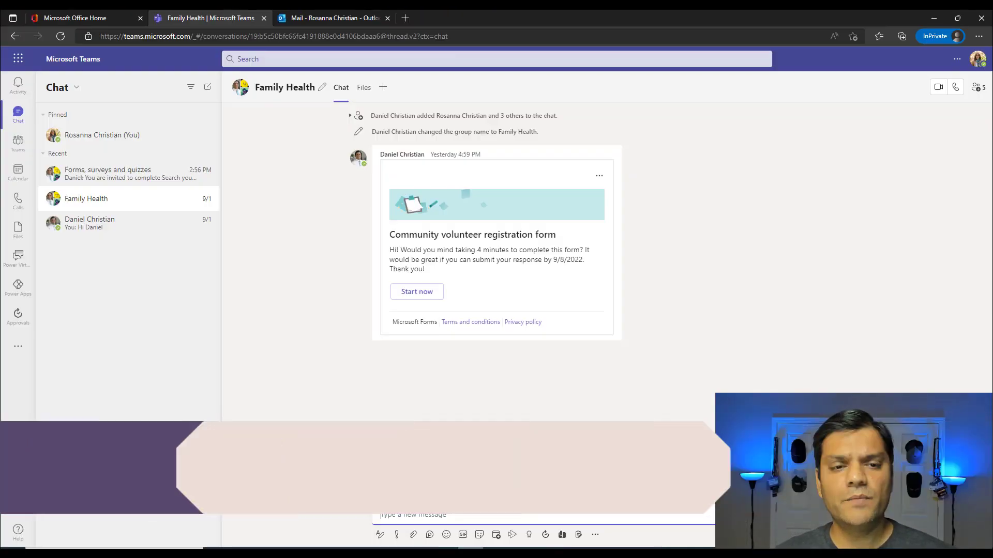
- Start the Search your feelings form from its Outlook quiz invitation email
{"action": "left_click", "coordinate": [332, 18]}
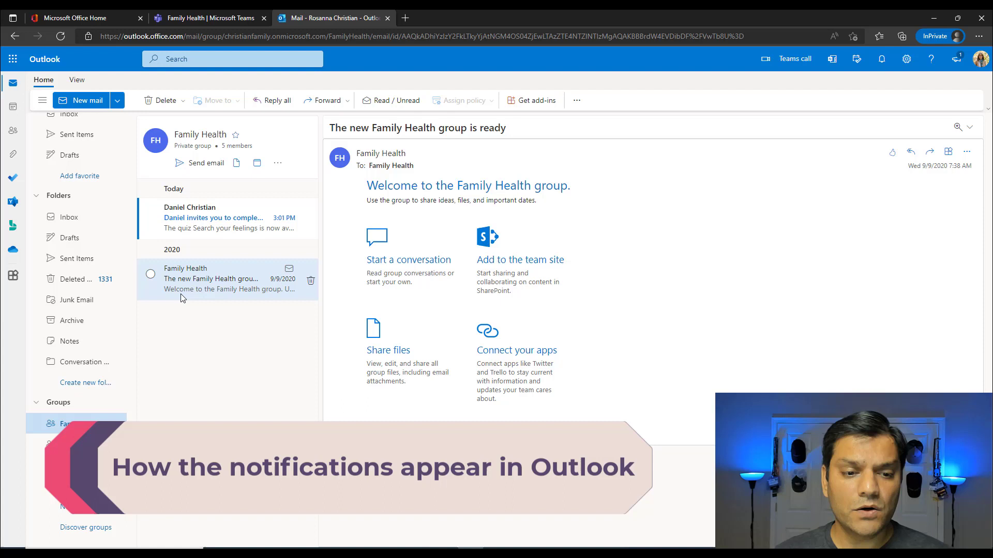
{"action": "left_click", "coordinate": [210, 230]}
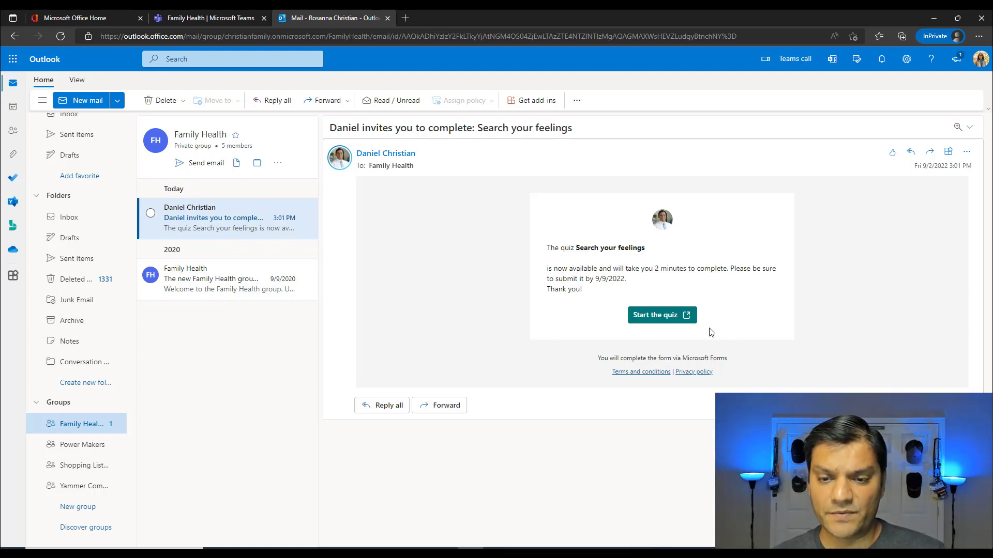
{"action": "left_click", "coordinate": [654, 315]}
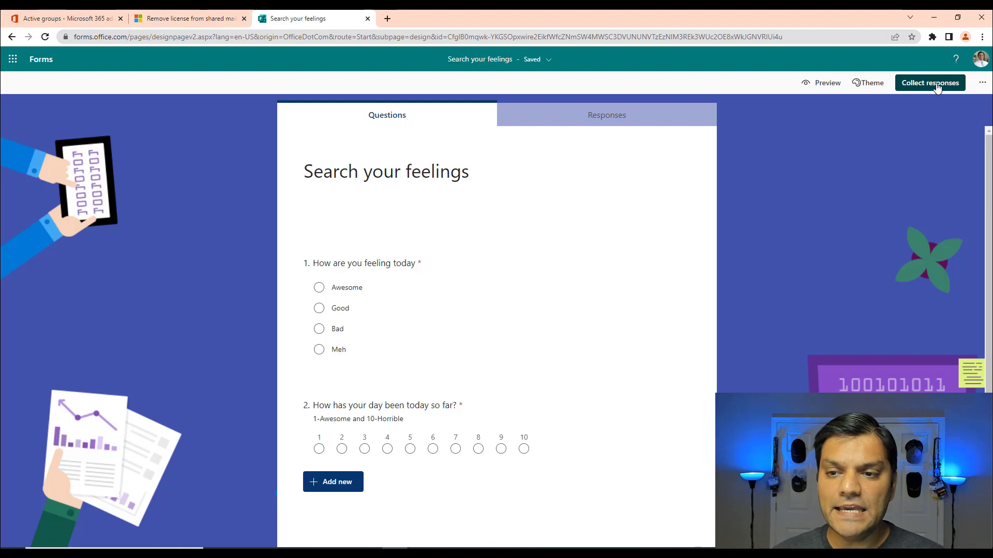
- Open the Search your feelings Settings pane from the Collect responses options menu
{"action": "left_click", "coordinate": [936, 84]}
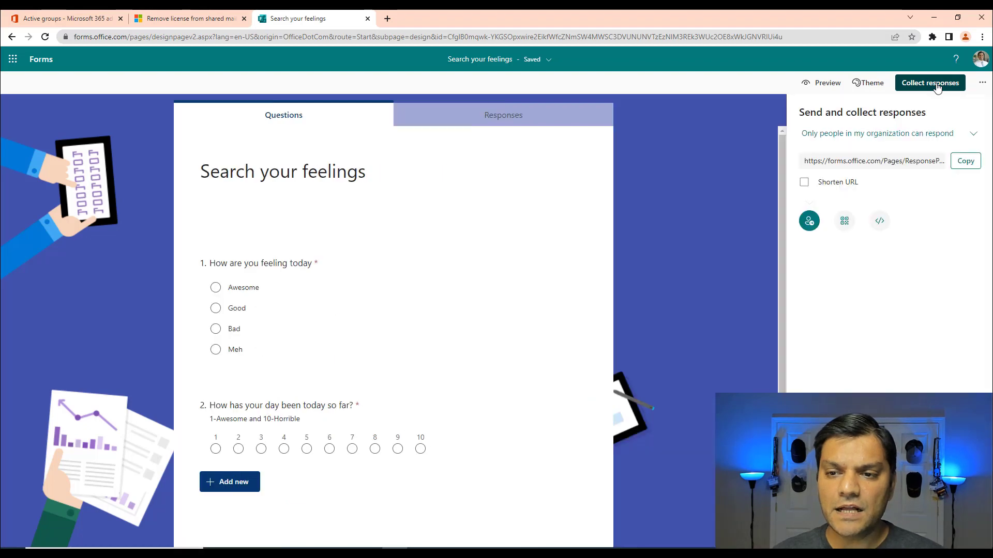
{"action": "left_click", "coordinate": [982, 83]}
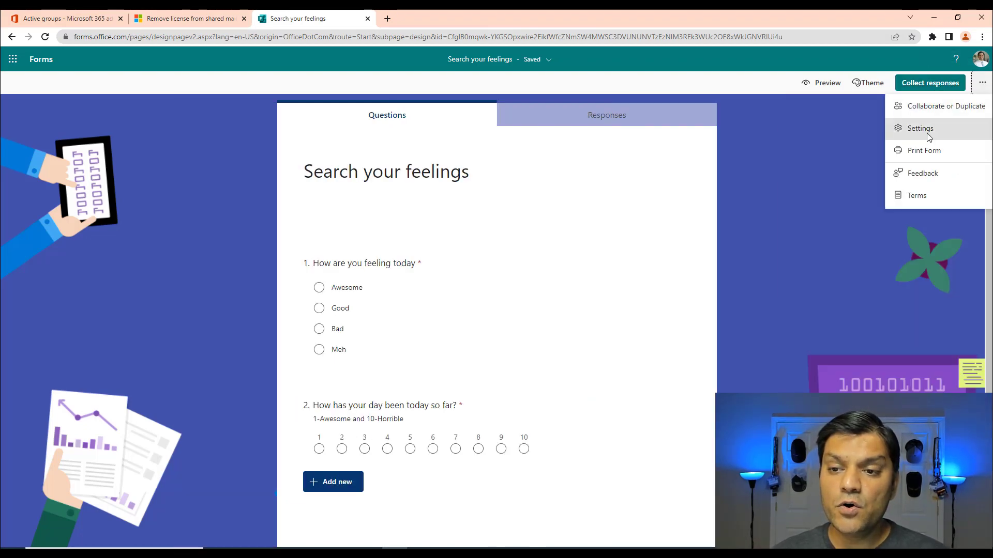
{"action": "left_click", "coordinate": [925, 129]}
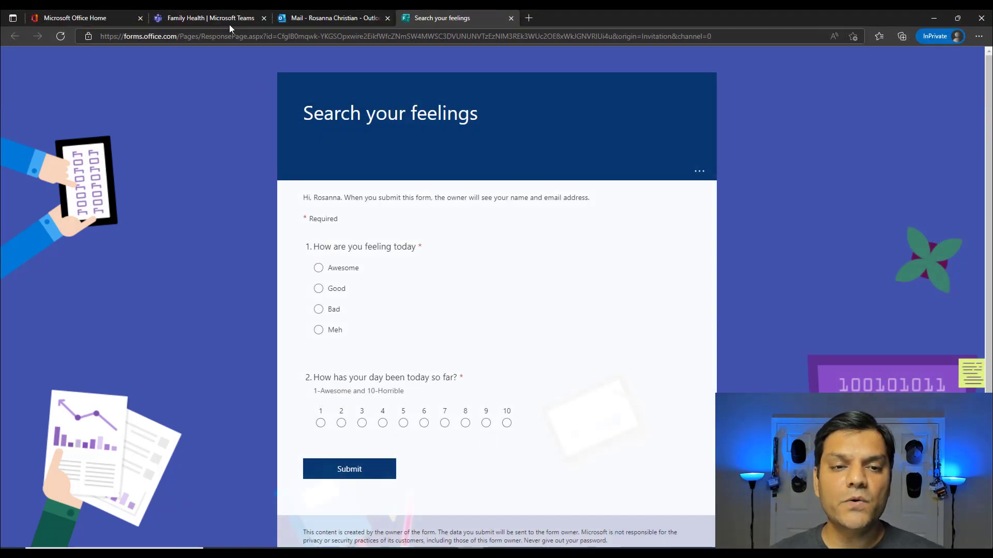
- Open the Community volunteer registration form from the Teams chat, close it, and return to Outlook
{"action": "left_click", "coordinate": [228, 20]}
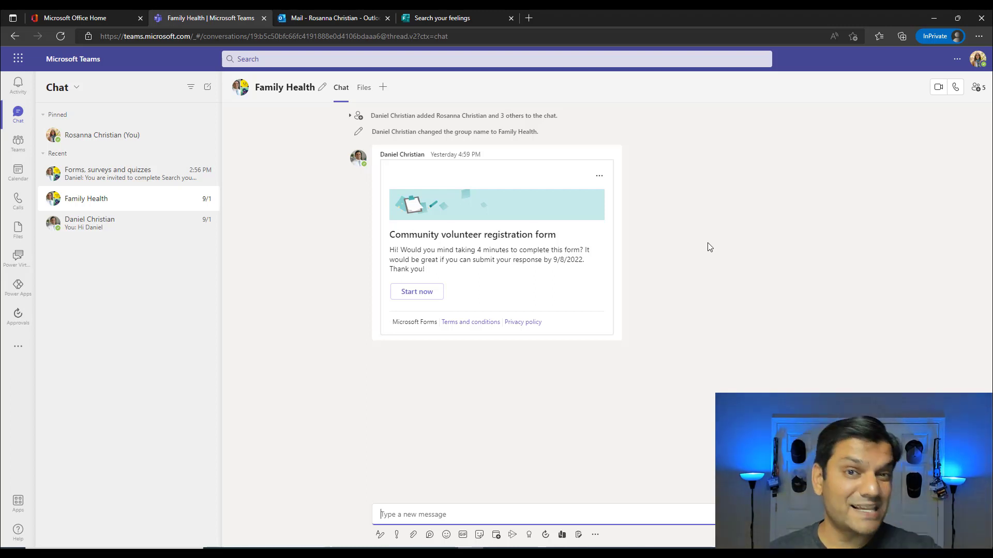
{"action": "left_click", "coordinate": [432, 294]}
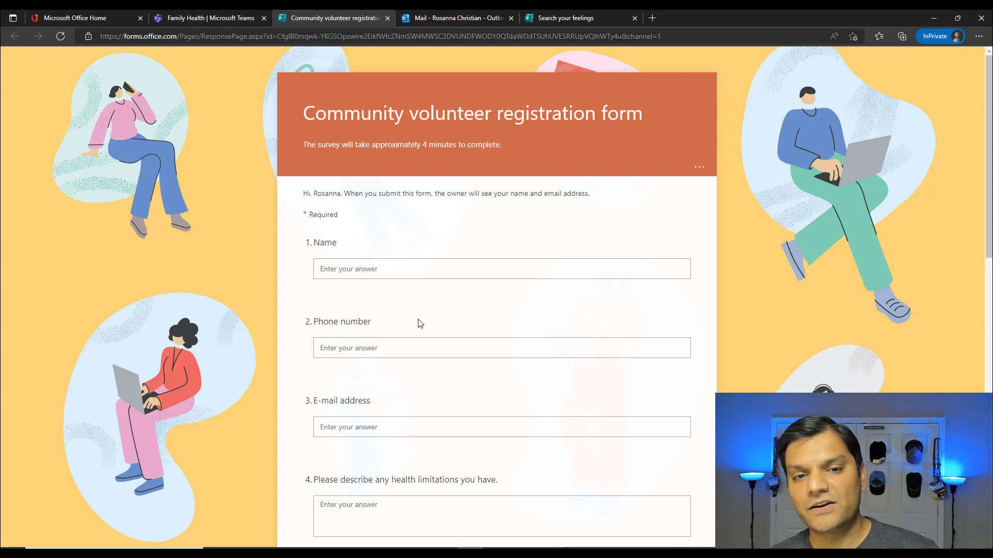
{"action": "left_click", "coordinate": [387, 18]}
{"action": "left_click", "coordinate": [358, 15]}
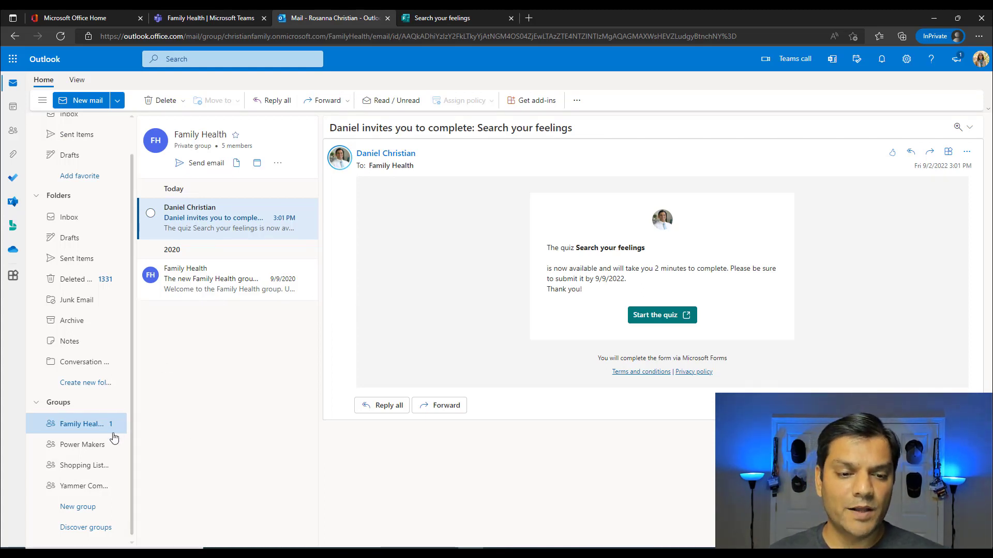
- Open the Family Health quiz invitation in Outlook, start the Search your feelings quiz, then close it
{"action": "left_click", "coordinate": [78, 448]}
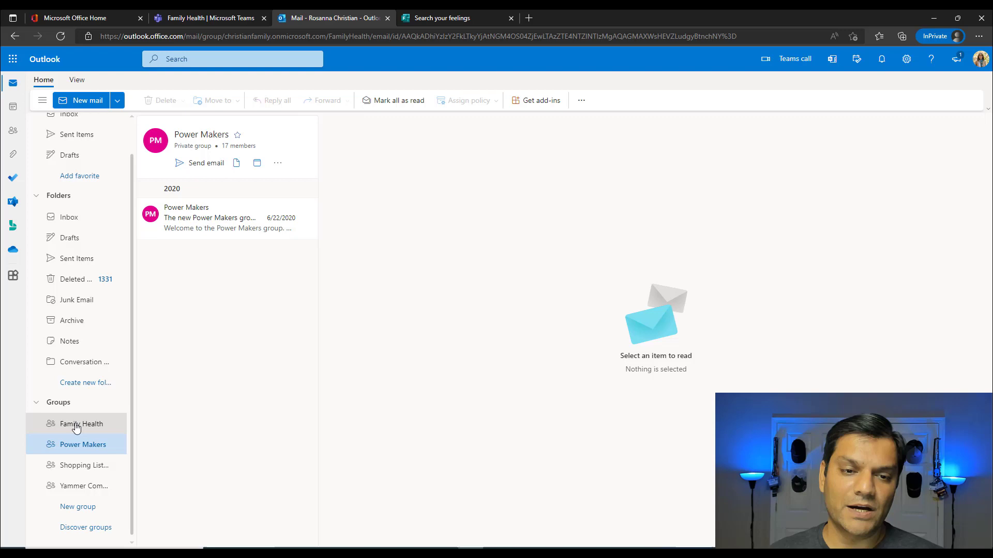
{"action": "left_click", "coordinate": [76, 428]}
{"action": "left_click", "coordinate": [196, 231]}
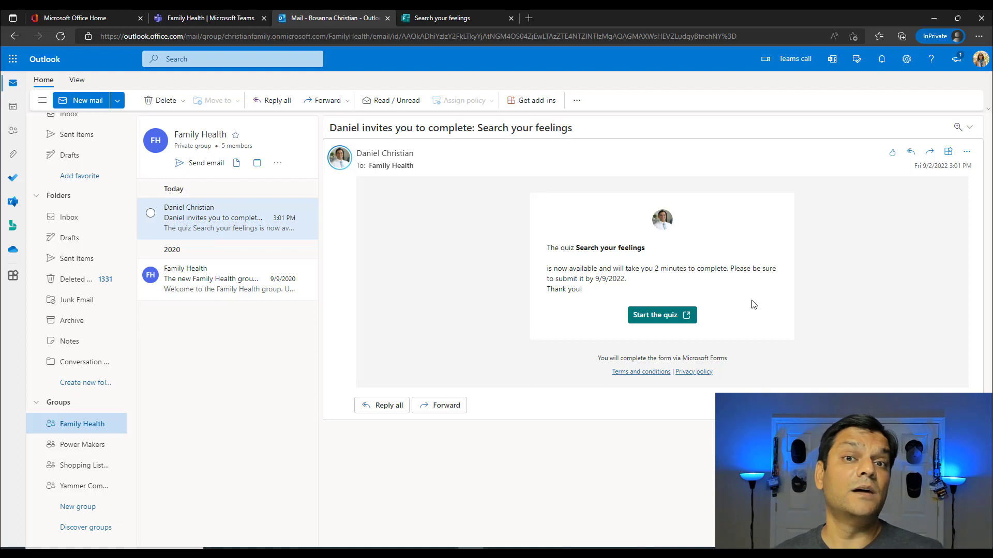
{"action": "left_click", "coordinate": [686, 314]}
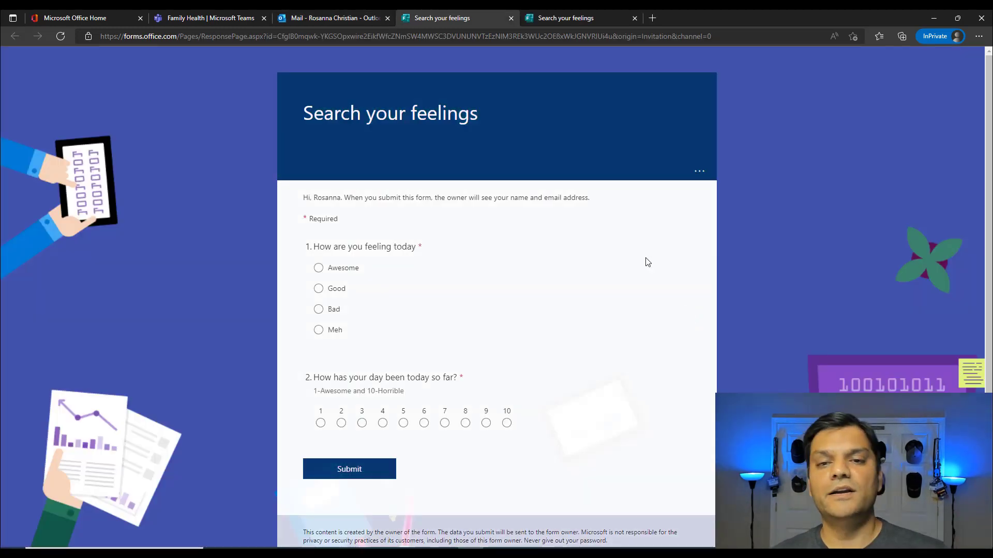
{"action": "left_click", "coordinate": [511, 18]}
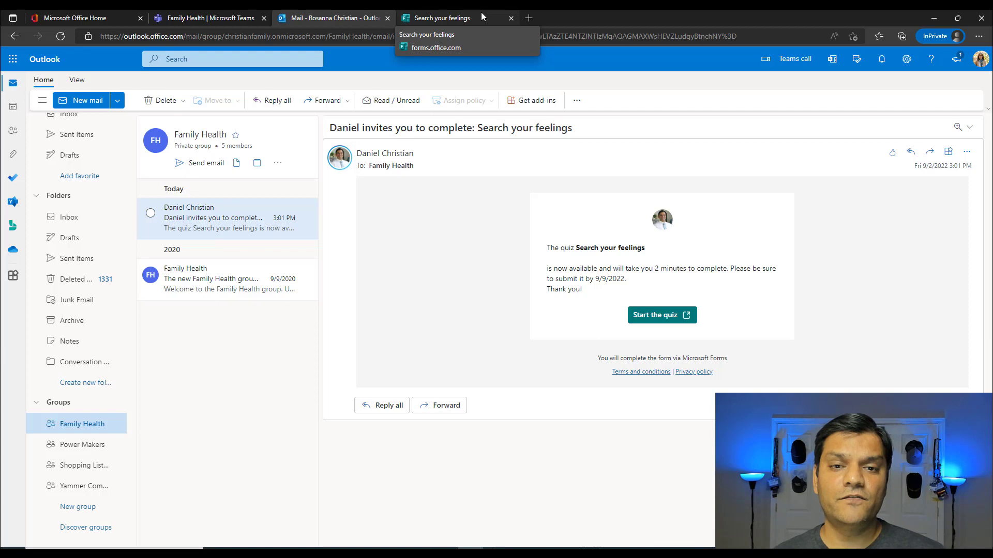
{"action": "left_click", "coordinate": [481, 17]}
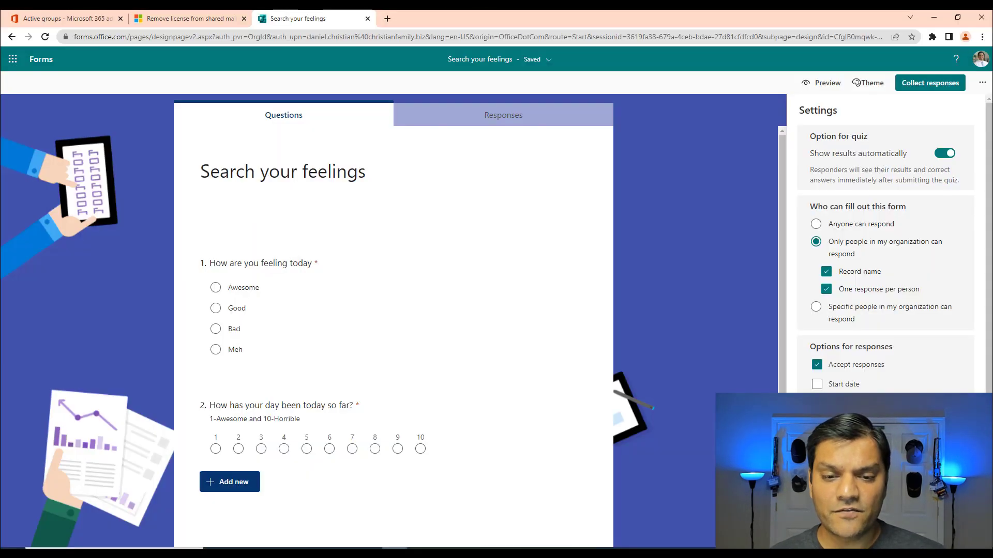
- View the Search your feelings quiz's response summary
{"action": "left_click", "coordinate": [478, 122]}
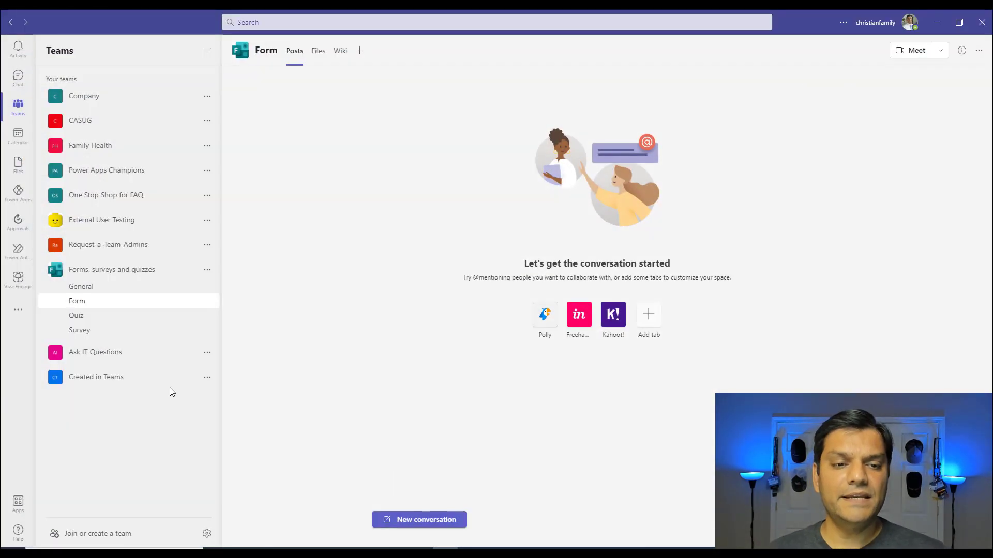
- Expand the Ask IT Questions team's channels, then bring up the quiz's sending options in Forms
{"action": "left_click", "coordinate": [85, 356]}
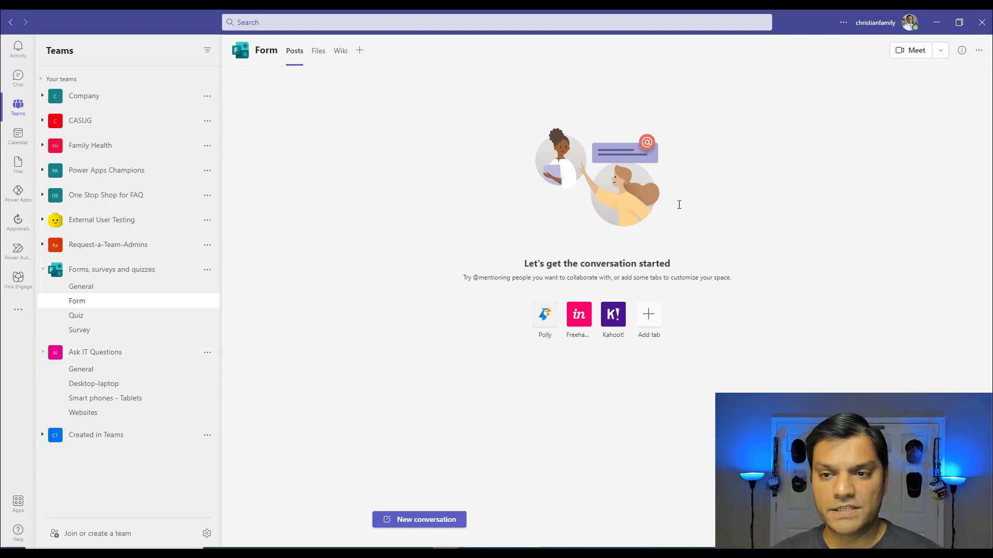
{"action": "left_click", "coordinate": [935, 24]}
{"action": "left_click", "coordinate": [919, 84]}
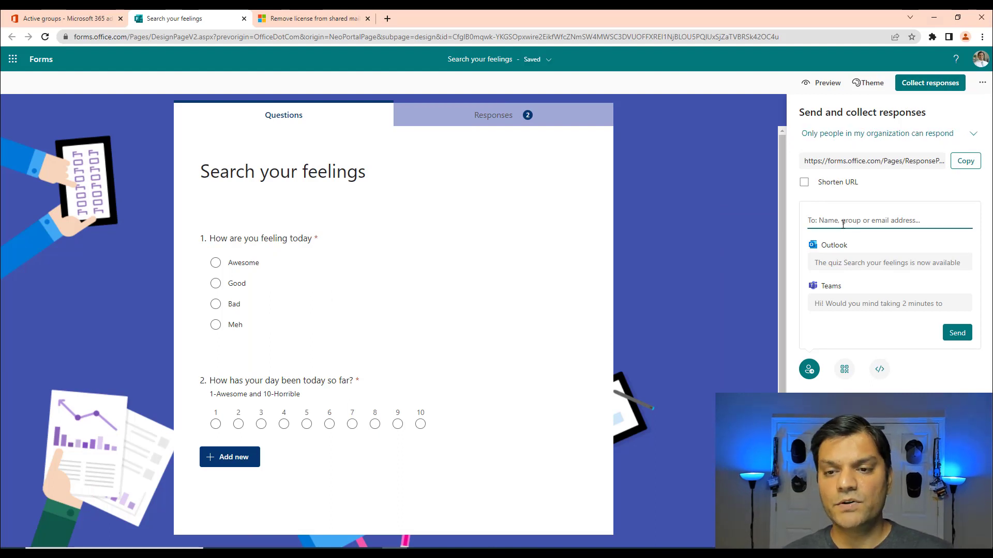
- Search quiz recipients for 'as', then 'forms', and return to the admin center's group settings
{"action": "type", "text": "ask it"}
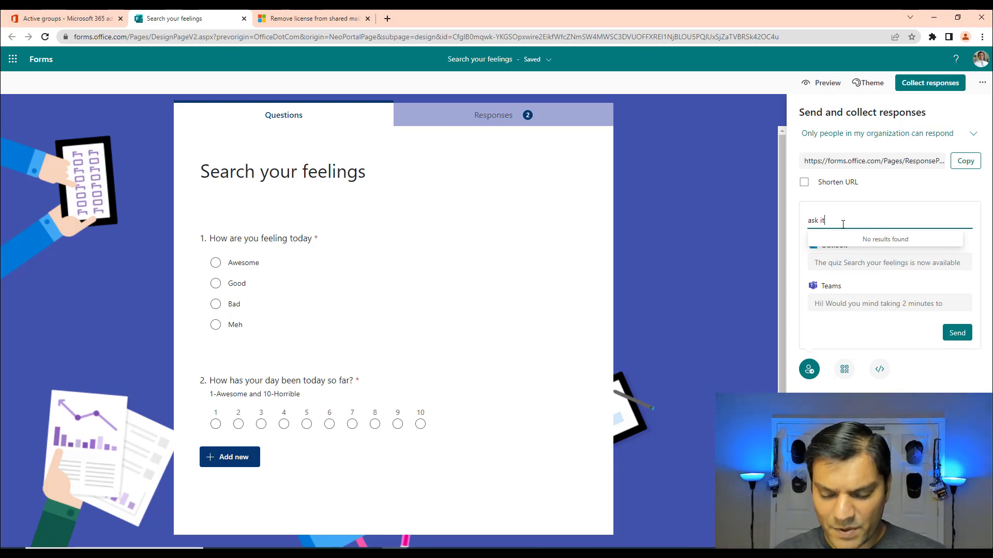
{"action": "key", "text": "BackSpace"}
{"action": "key", "text": "BackSpace"}
{"action": "key", "text": "BackSpace"}
{"action": "key", "text": "BackSpace"}
{"action": "key", "text": "BackSpace"}
{"action": "key", "text": "BackSpace"}
{"action": "type", "text": "form"}
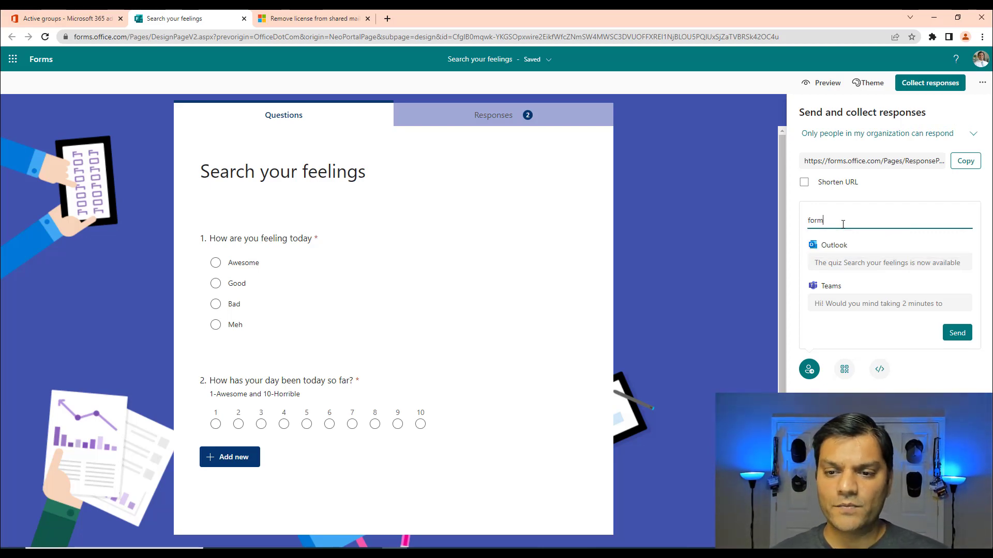
{"action": "type", "text": "s"}
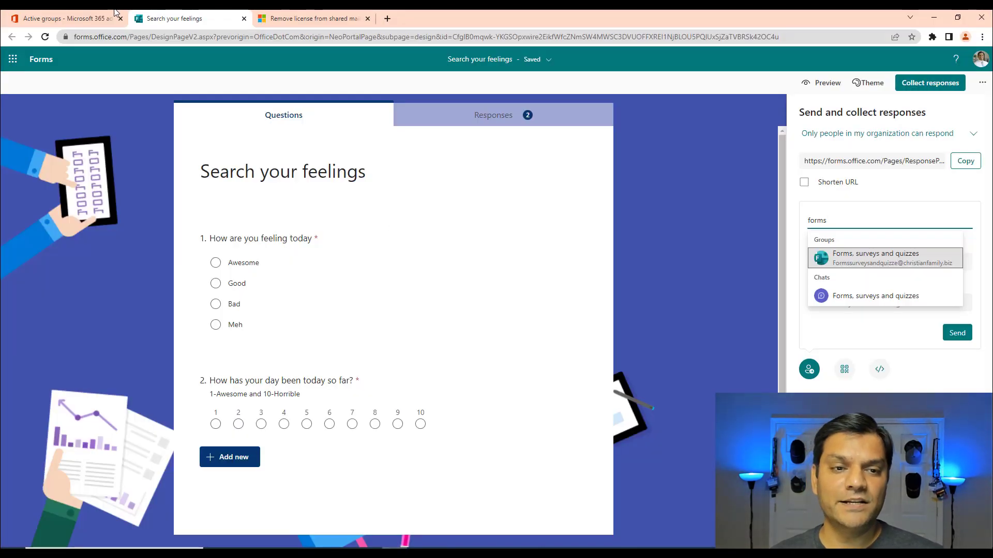
{"action": "left_click", "coordinate": [67, 18]}
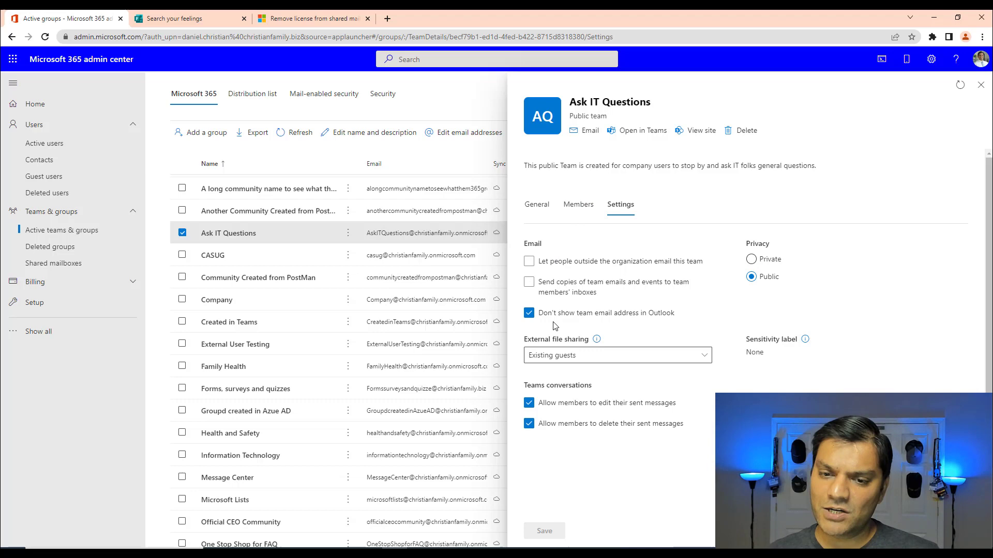
- Check the Forms, surveys and quizzes team settings instead of Ask IT Questions, then return to the quiz
{"action": "left_click", "coordinate": [981, 88]}
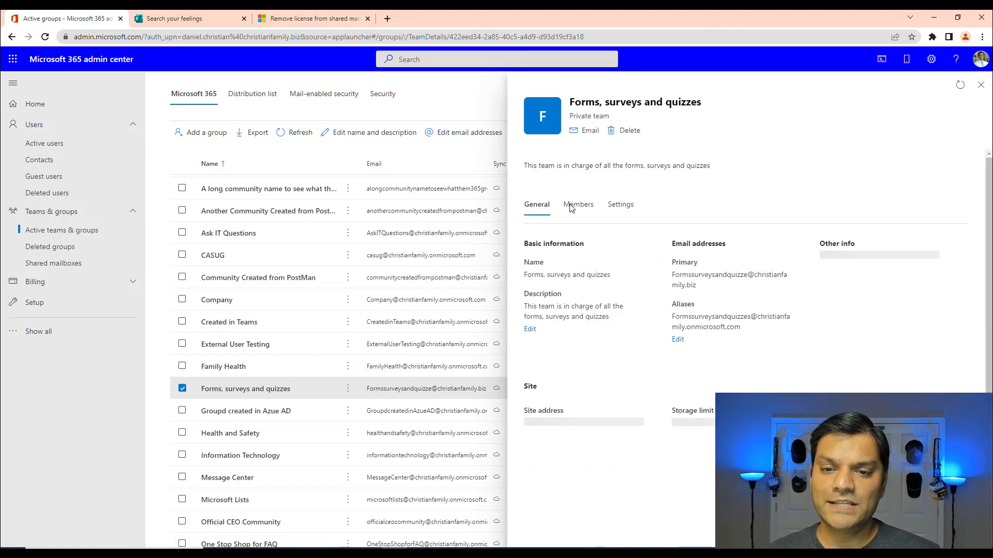
{"action": "left_click", "coordinate": [619, 205]}
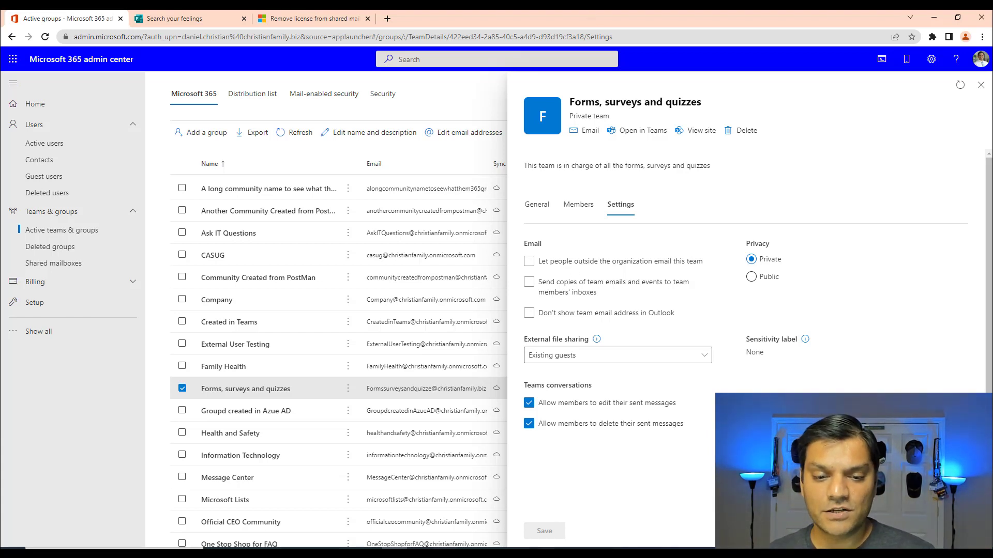
{"action": "left_click", "coordinate": [176, 18]}
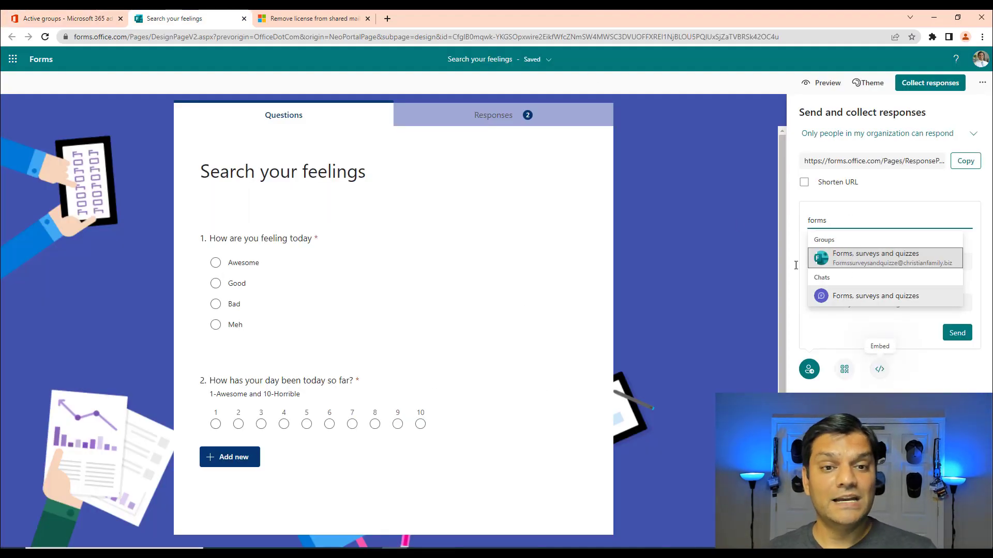
- Return to the admin center's Forms, surveys and quizzes team settings
{"action": "mouse_move", "coordinate": [86, 14]}
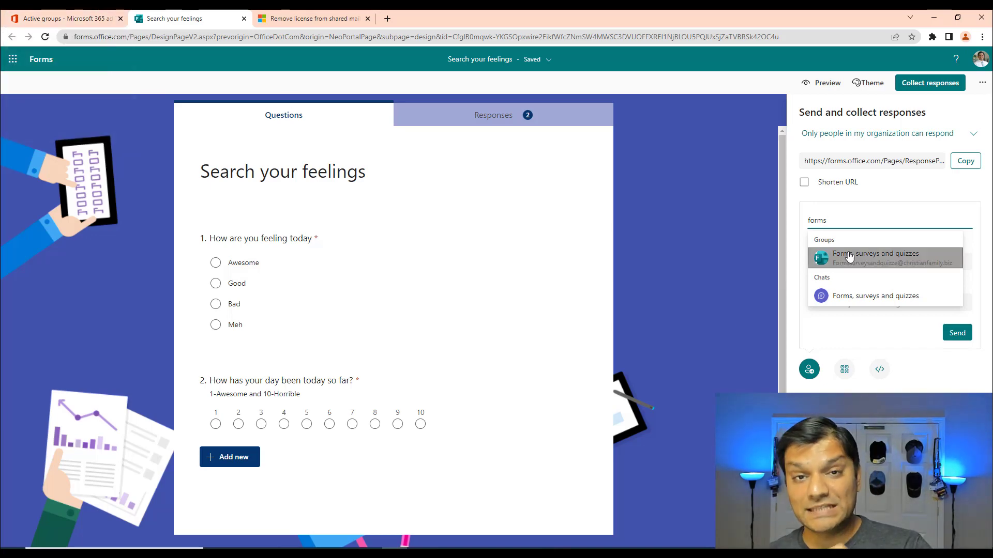
{"action": "left_click", "coordinate": [77, 18]}
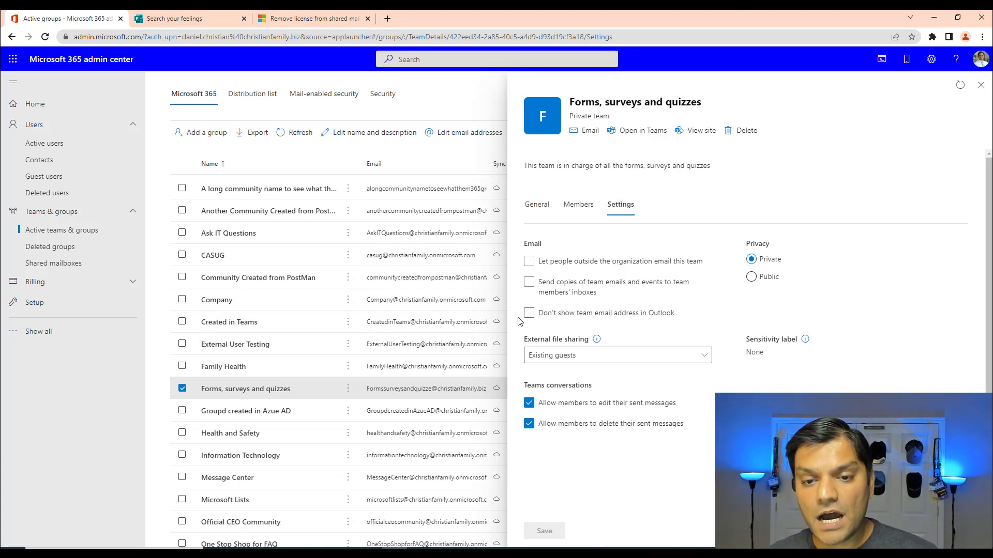
- Uncheck 'Don't show team email address in Outlook' for Ask IT Questions and save
{"action": "left_click", "coordinate": [979, 87]}
{"action": "left_click", "coordinate": [233, 235]}
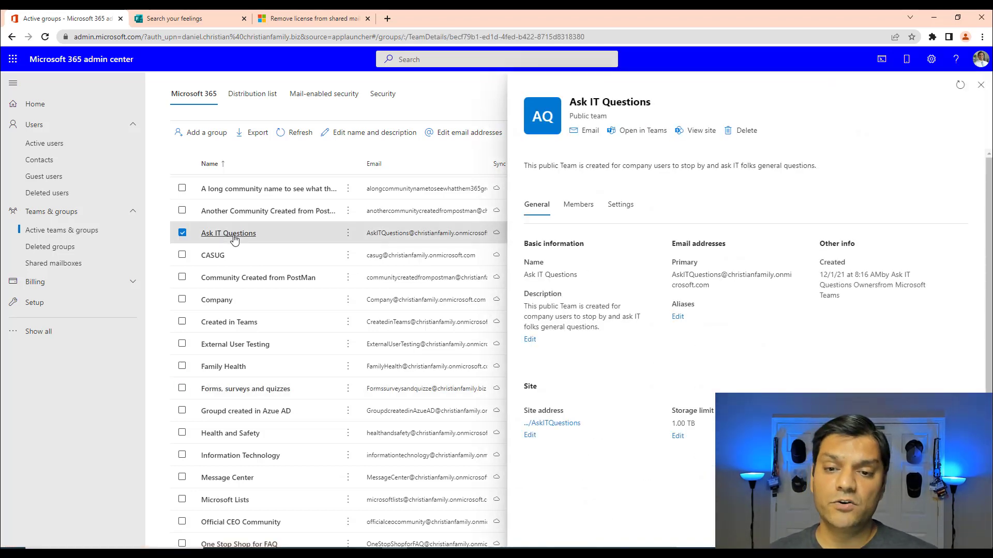
{"action": "left_click", "coordinate": [636, 212]}
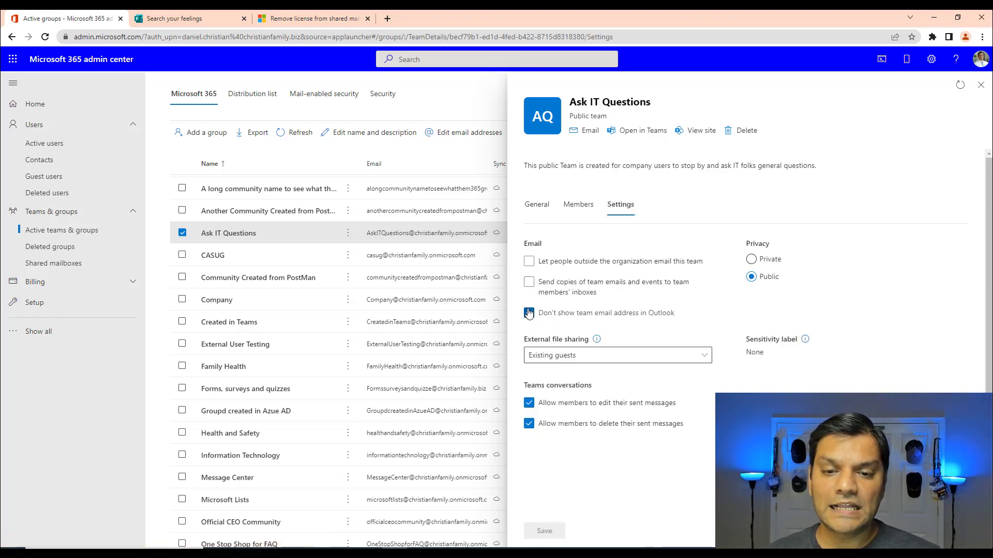
{"action": "left_click", "coordinate": [529, 313]}
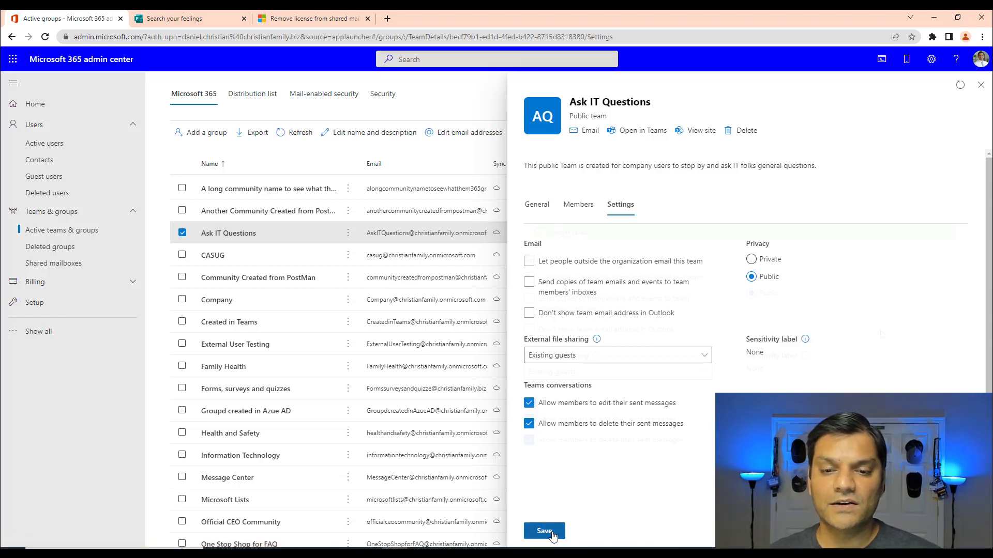
{"action": "left_click", "coordinate": [544, 531]}
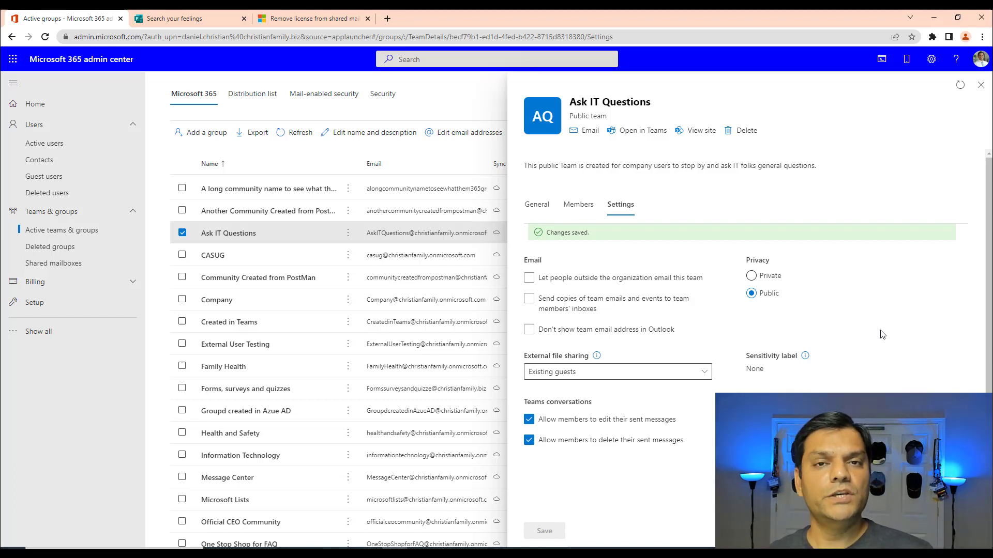
{"action": "left_click", "coordinate": [297, 21]}
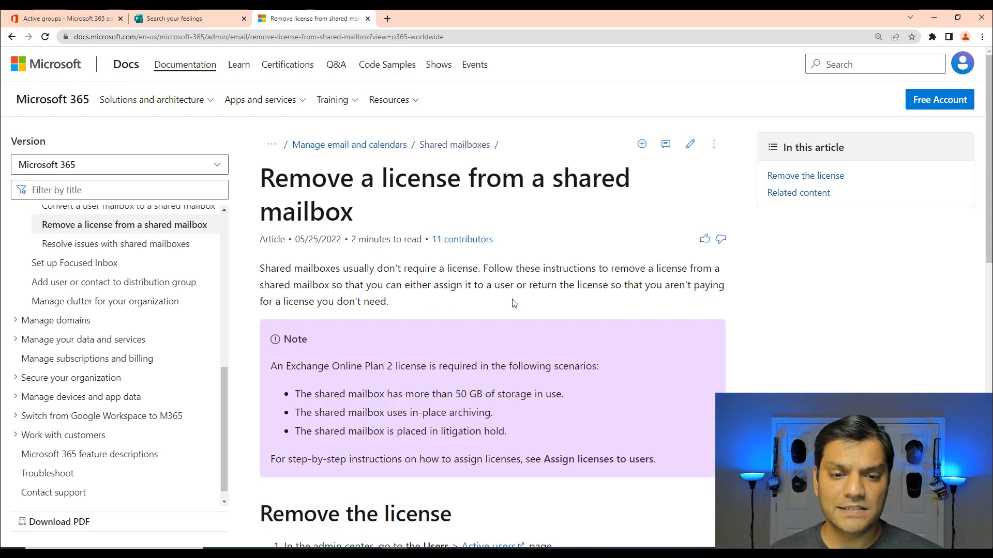
- Read through the shared mailbox license article, then return to the Ask IT Questions admin settings
{"action": "scroll", "coordinate": [489, 390], "scroll_direction": "down", "scroll_amount": 1}
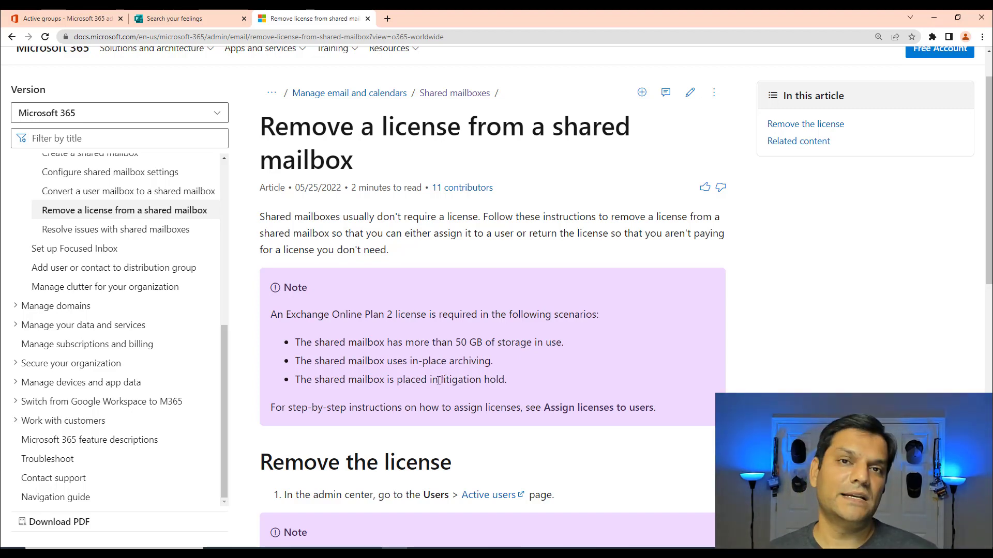
{"action": "scroll", "coordinate": [438, 380], "scroll_direction": "up", "scroll_amount": 1}
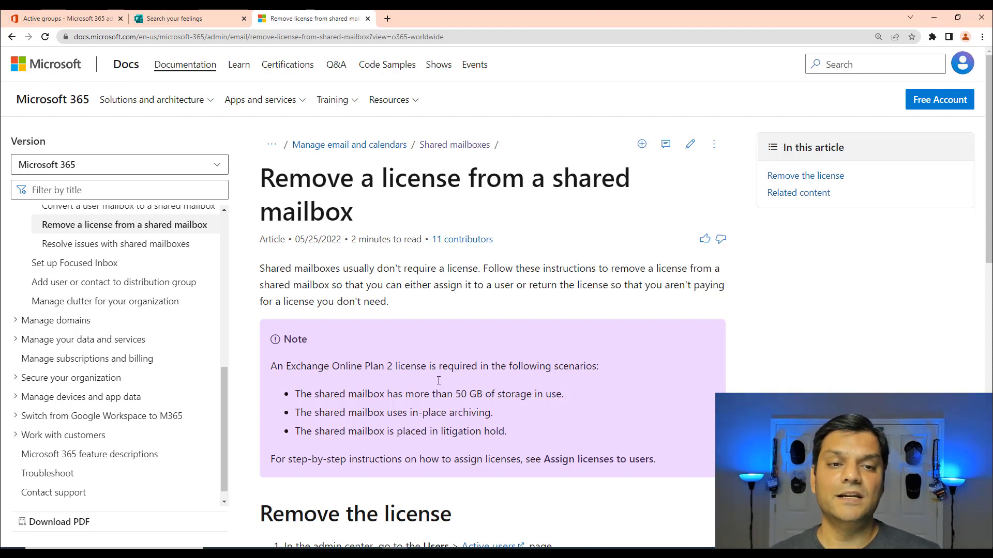
{"action": "left_click", "coordinate": [67, 18]}
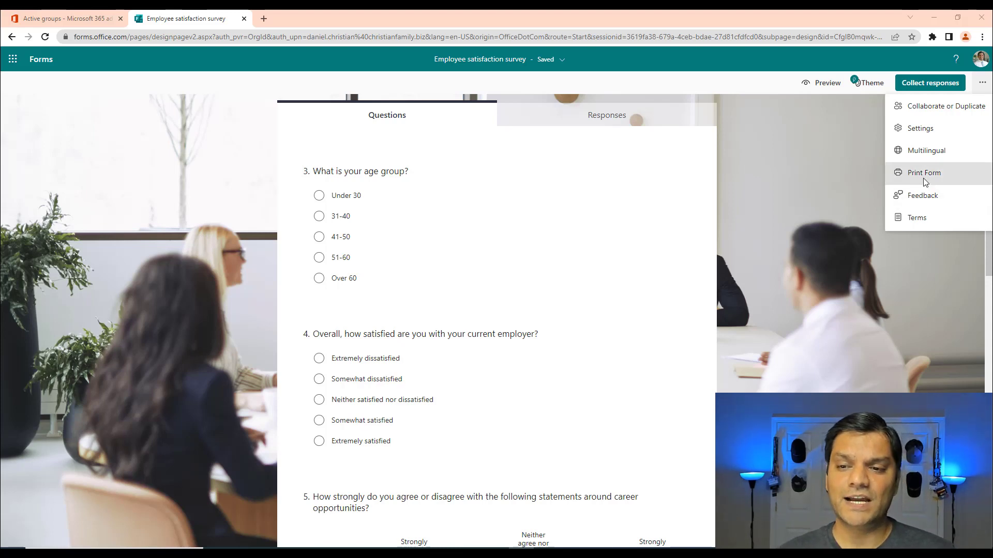
- Copy the Employee satisfaction survey's response link from its send-and-collect panel
{"action": "left_click", "coordinate": [930, 83]}
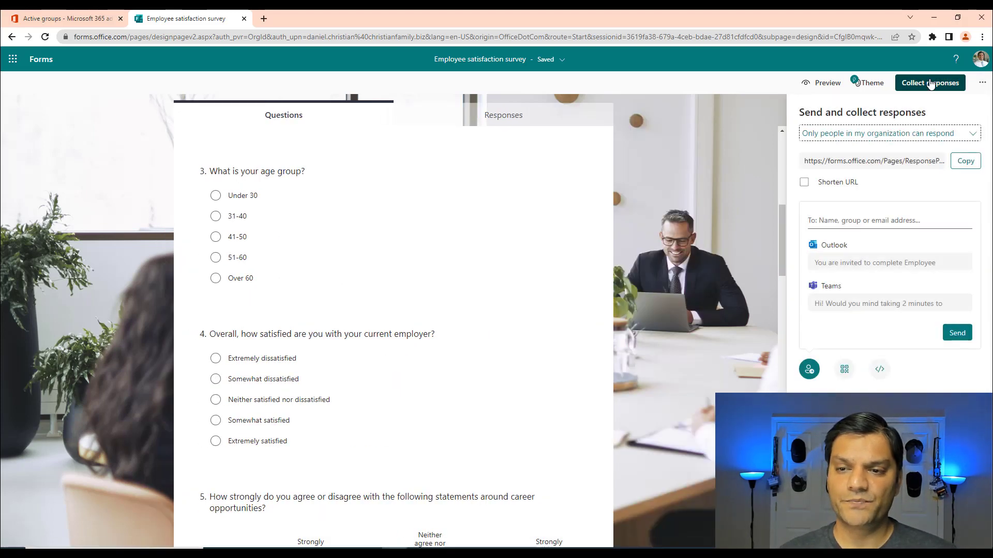
{"action": "left_click", "coordinate": [965, 160]}
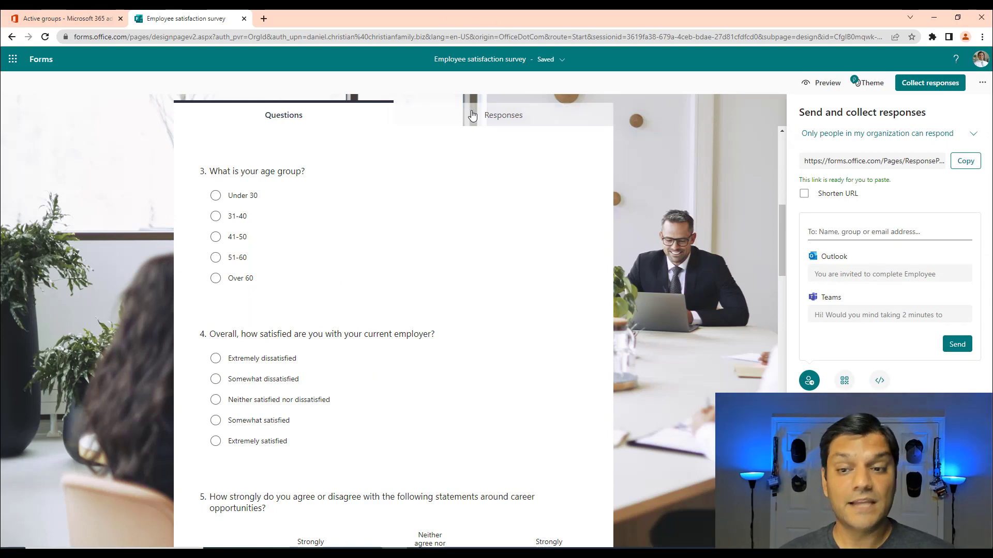
{"action": "left_click", "coordinate": [266, 19]}
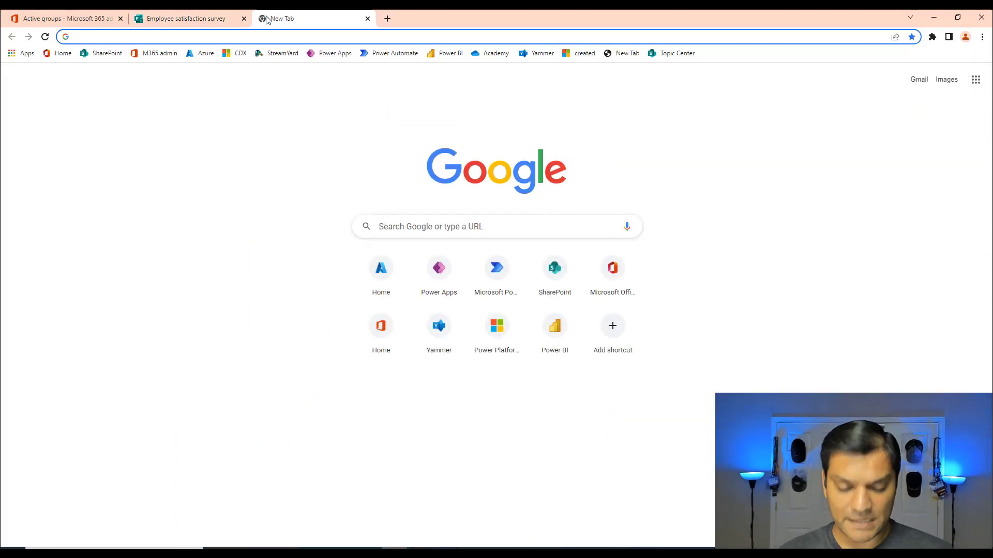
{"action": "type", "text": "https://forms.office.com/Pages/ResponsePage.aspx?id=CfglB0mqwk-YKGSOpxwire2EikfWfcZNmSW4MWSC3DVUMIYxOTkwSVJTREpLWEFPVk5VM0Y3UEs0SC4u"}
{"action": "key", "text": "Return"}
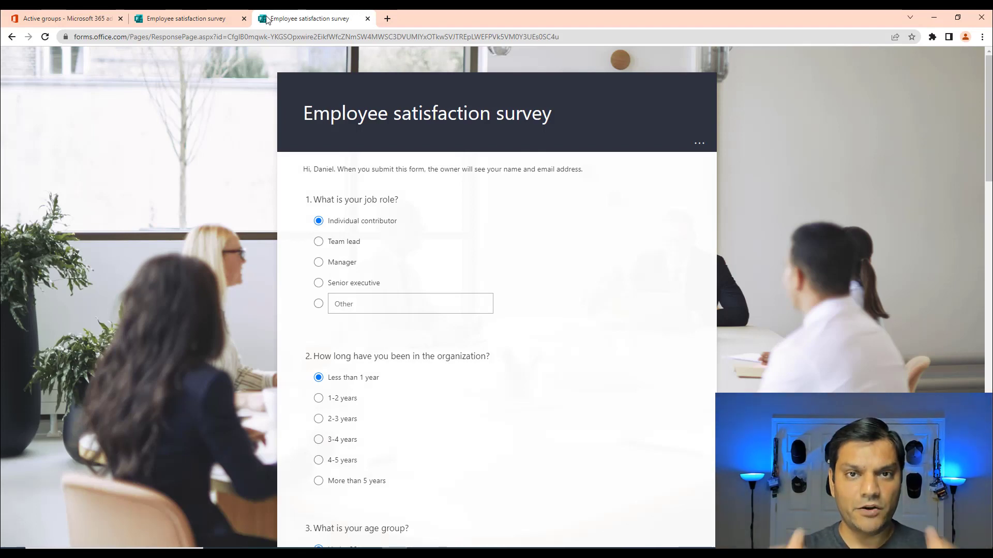
- Set the survey's time duration to 3 minutes instead of 30, then copy its response link again
{"action": "left_click", "coordinate": [367, 19]}
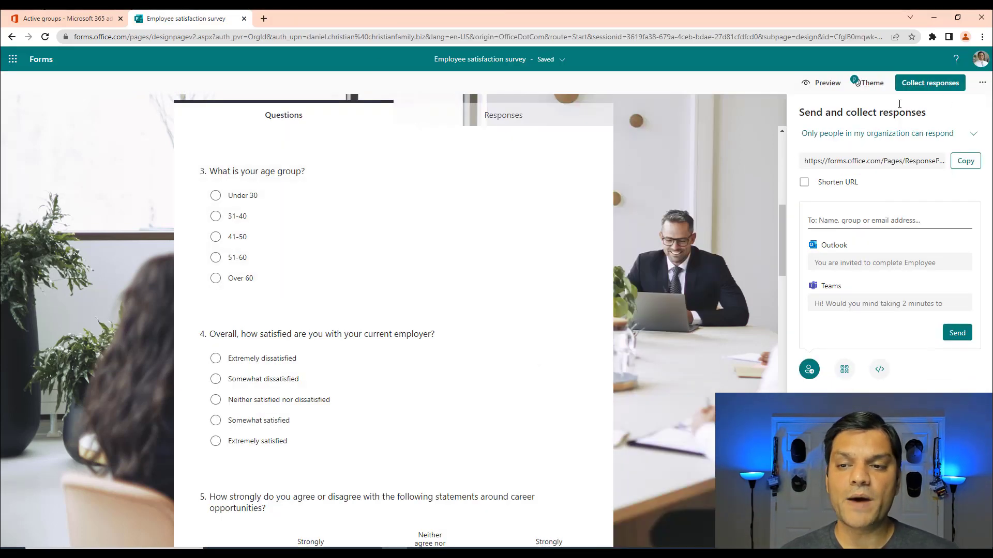
{"action": "left_click", "coordinate": [984, 85]}
{"action": "left_click", "coordinate": [873, 124]}
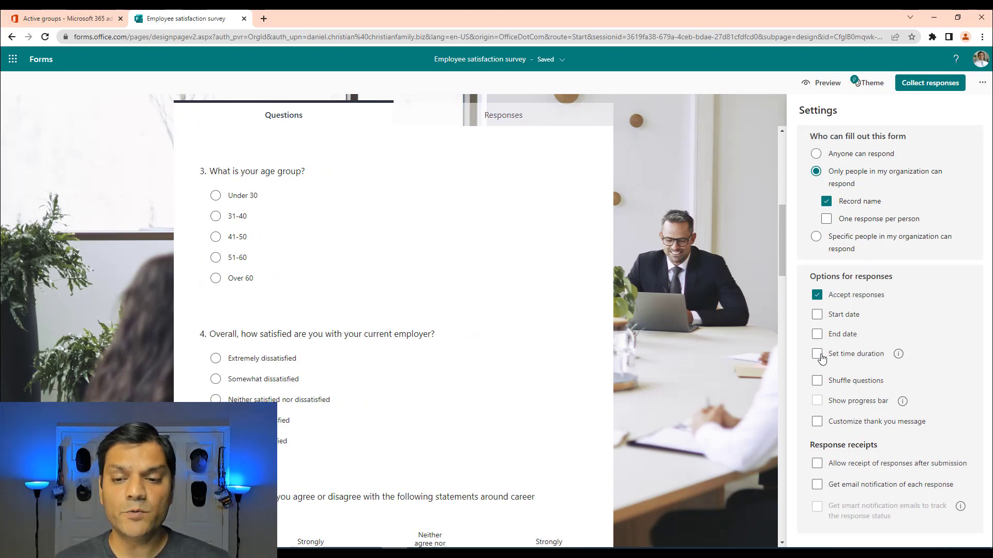
{"action": "left_click", "coordinate": [818, 355]}
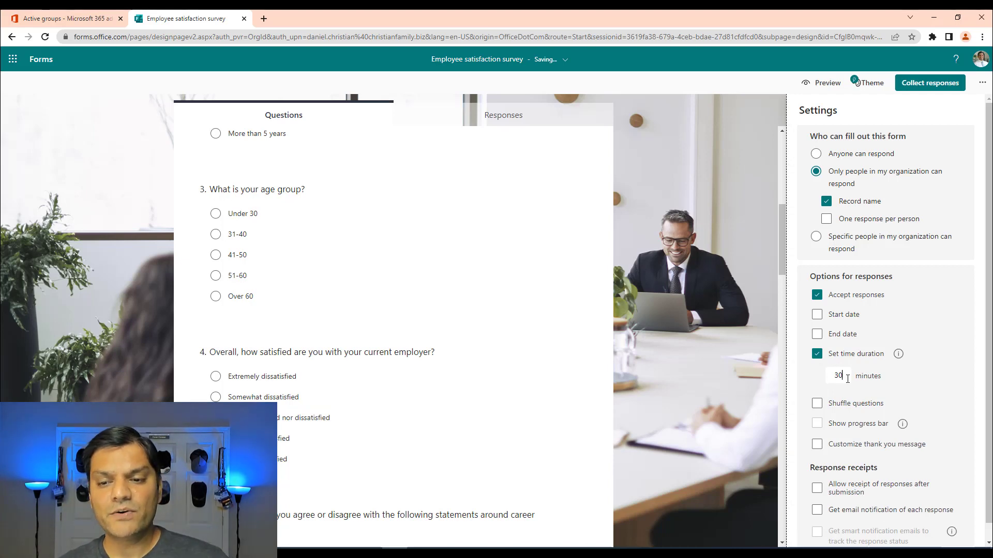
{"action": "left_click_drag", "start_coordinate": [848, 379], "coordinate": [832, 378]}
{"action": "type", "text": "3"}
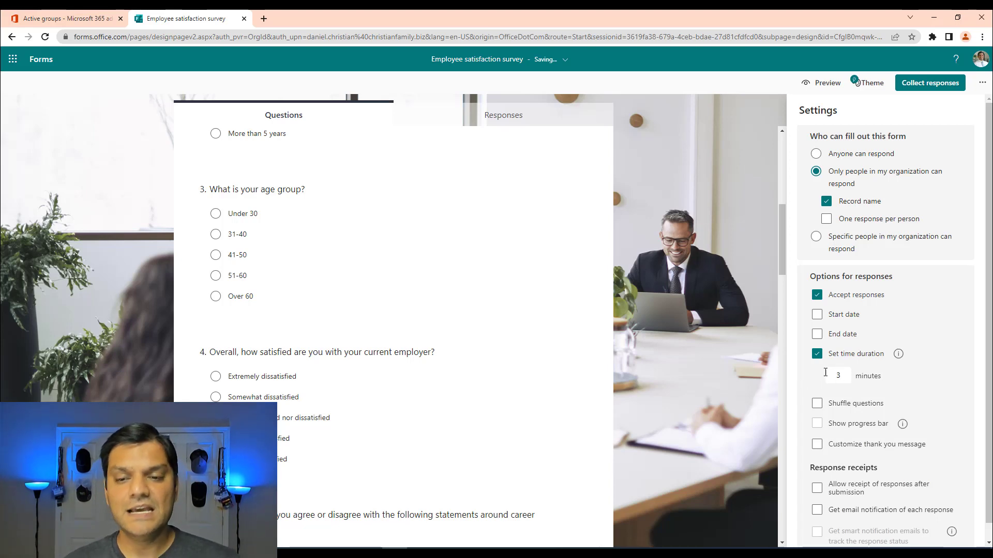
{"action": "left_click", "coordinate": [931, 85]}
{"action": "left_click", "coordinate": [965, 161]}
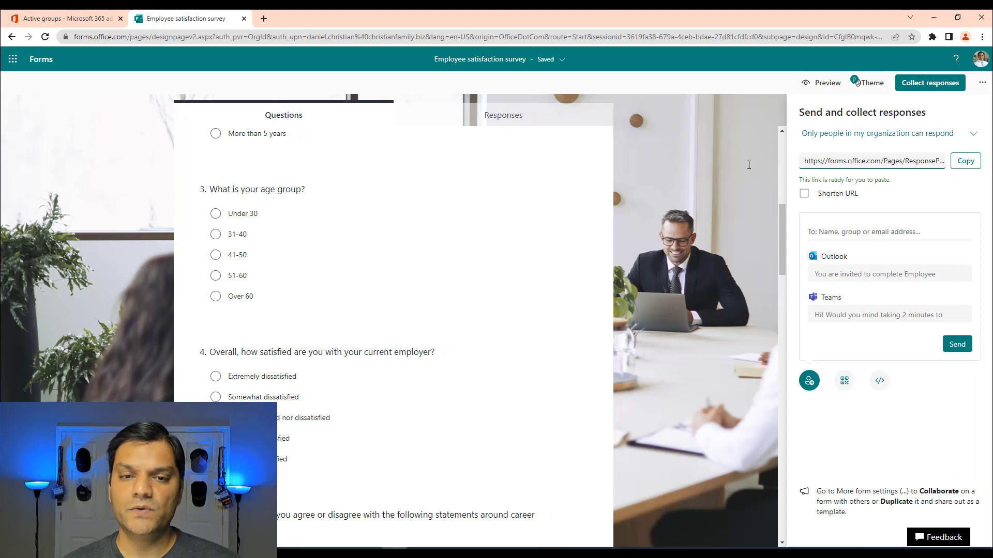
- Load the copied survey link in a new tab and start the timed survey's countdown
{"action": "left_click", "coordinate": [264, 19]}
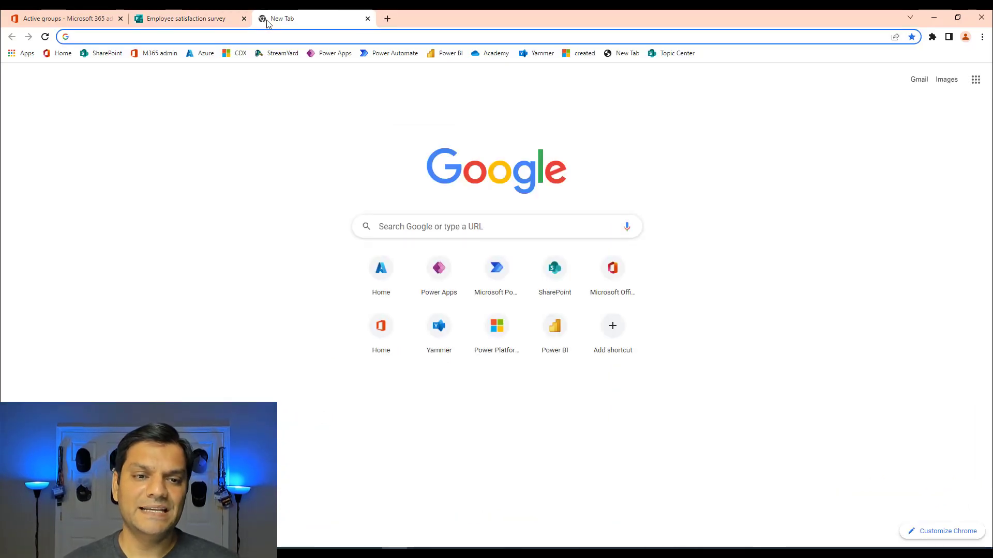
{"action": "key", "text": "ctrl+v"}
{"action": "key", "text": "Return"}
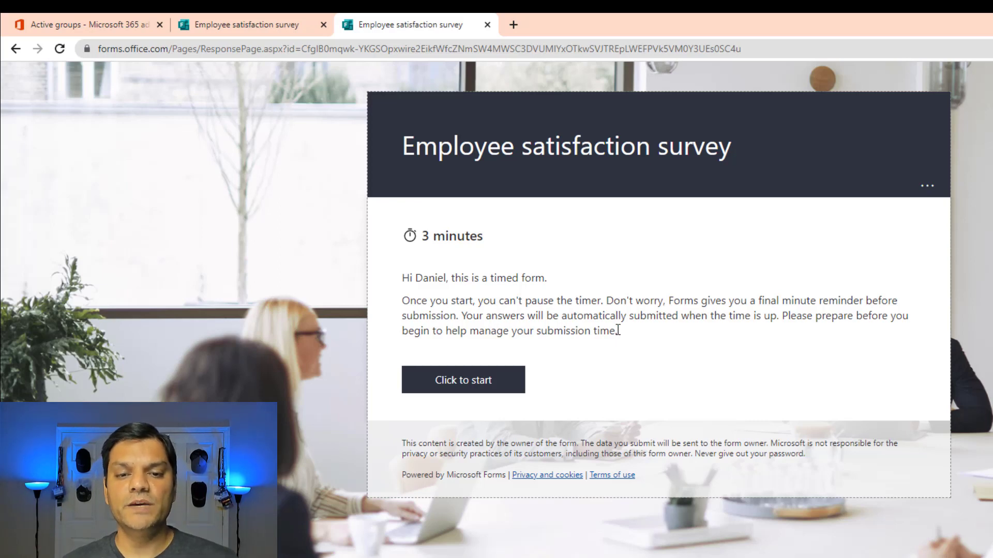
{"action": "left_click", "coordinate": [509, 388]}
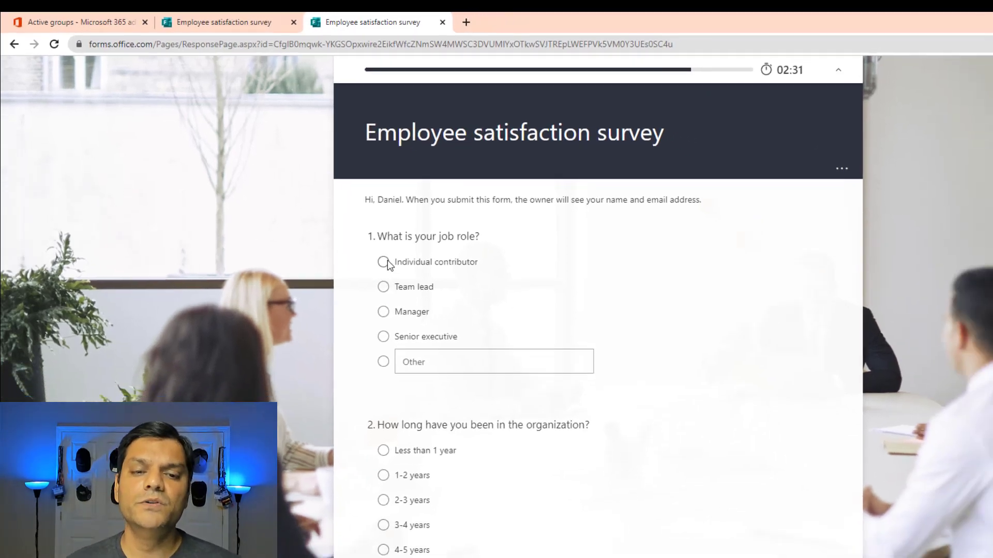
- Answer Individual contributor, Less than 1 year, Neither agree nor disagree on fair pay, and Strongly disagree on performance pay
{"action": "left_click", "coordinate": [422, 288]}
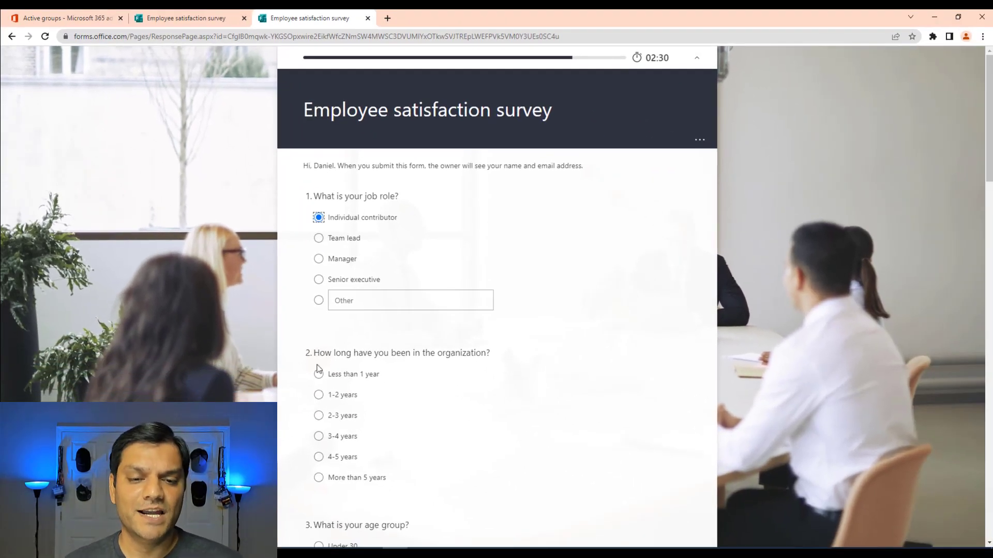
{"action": "left_click", "coordinate": [333, 378]}
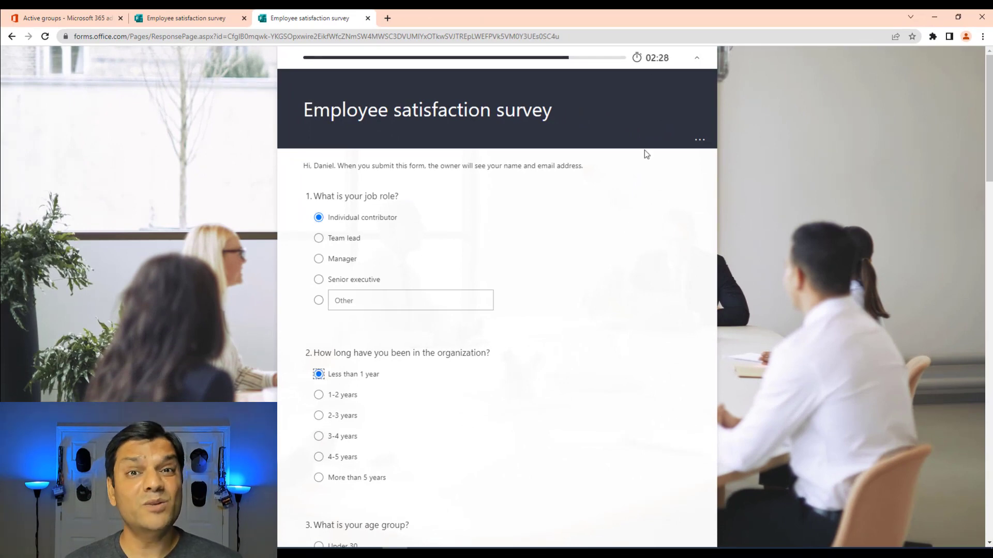
{"action": "scroll", "coordinate": [605, 306], "scroll_direction": "down", "scroll_amount": 3}
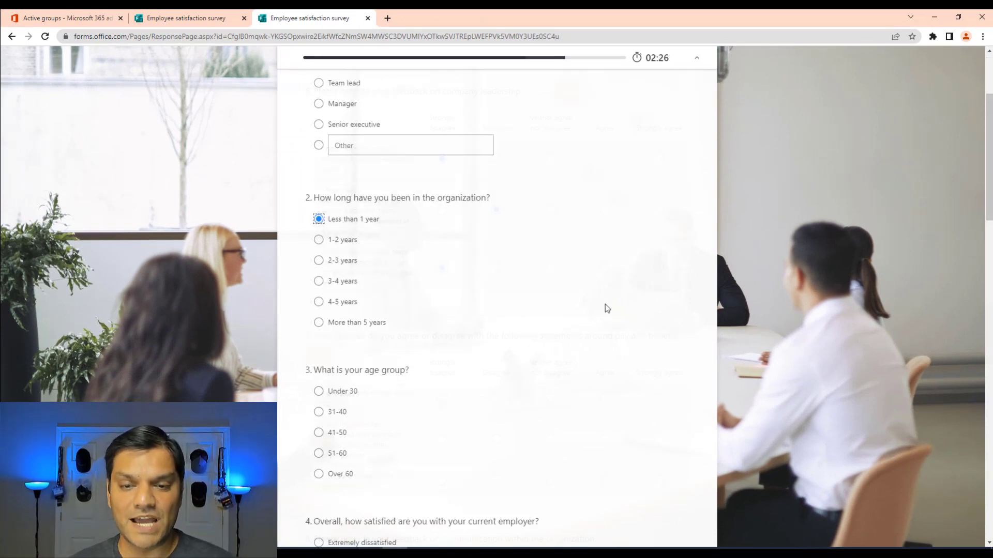
{"action": "scroll", "coordinate": [537, 346], "scroll_direction": "down", "scroll_amount": 2}
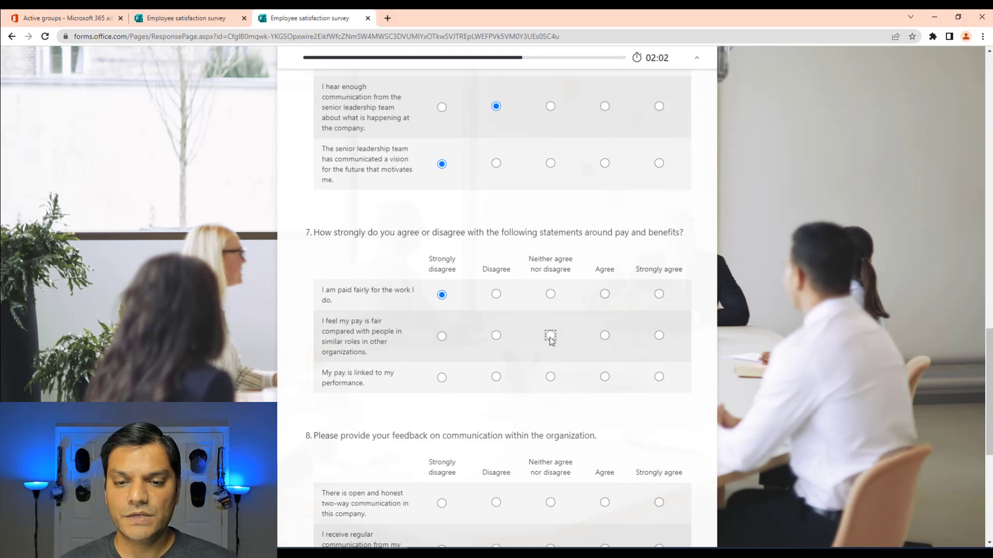
{"action": "left_click", "coordinate": [550, 335]}
{"action": "left_click", "coordinate": [442, 377]}
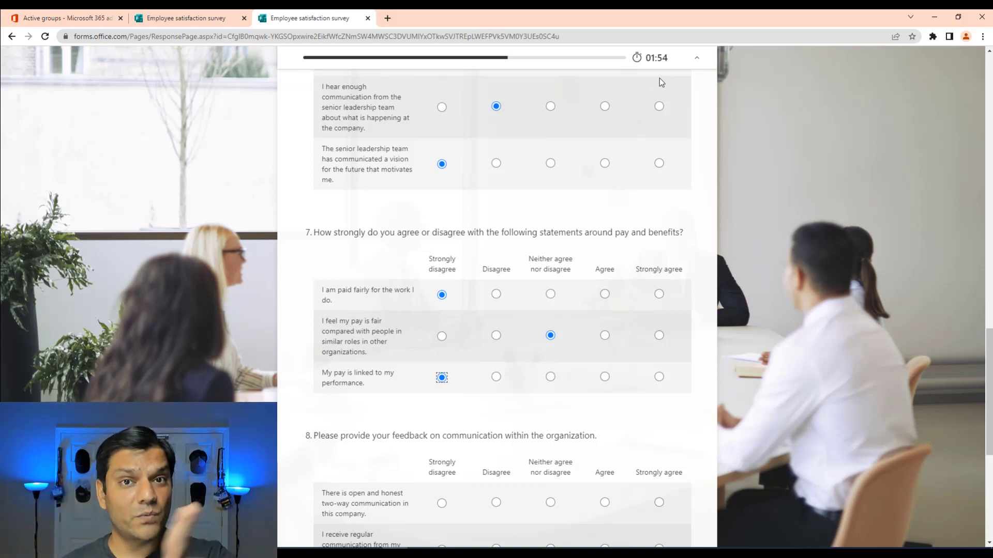
- Clear question 9's feedback and type 'Yes, I have so much feedback to give and I'
{"action": "scroll", "coordinate": [624, 223], "scroll_direction": "down", "scroll_amount": 5}
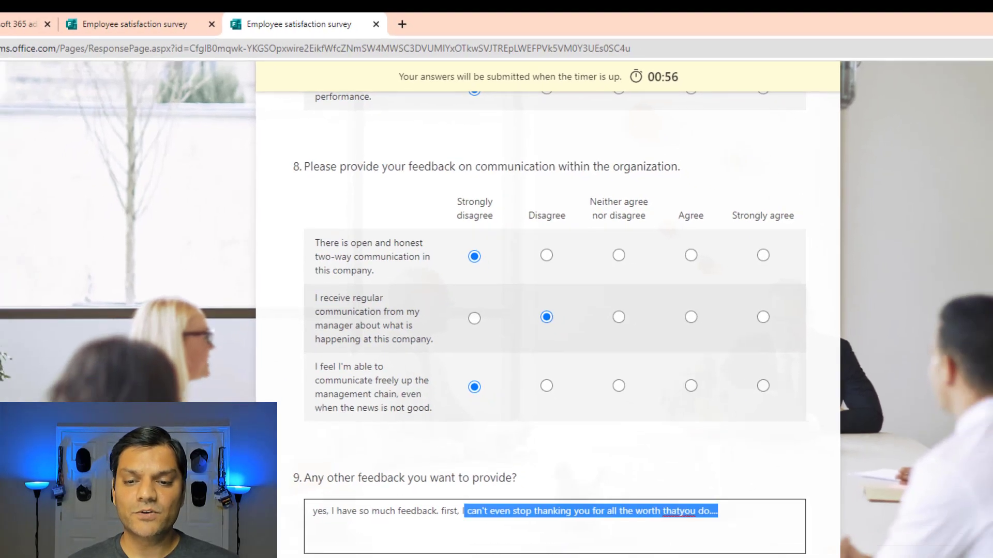
{"action": "key", "text": "ctrl+a"}
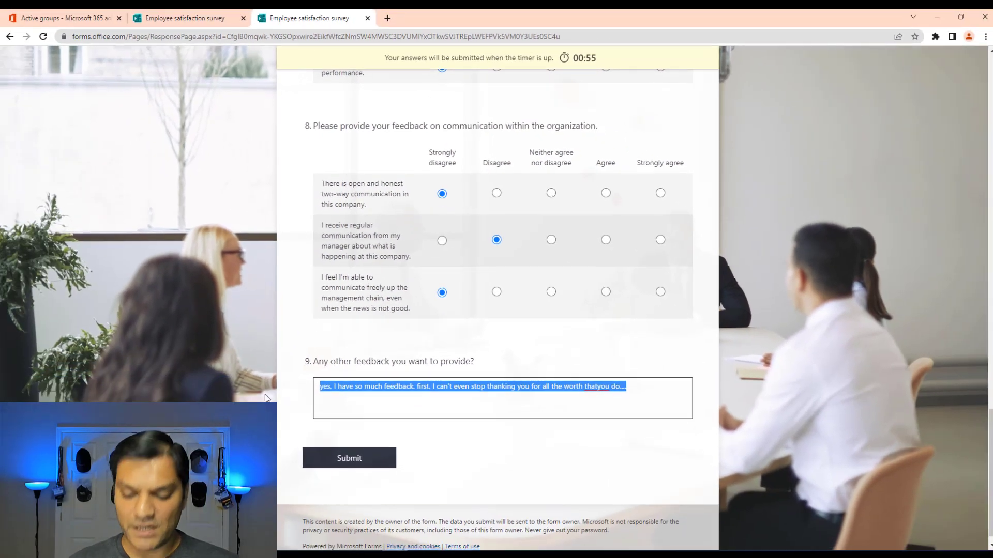
{"action": "key", "text": "BackSpace"}
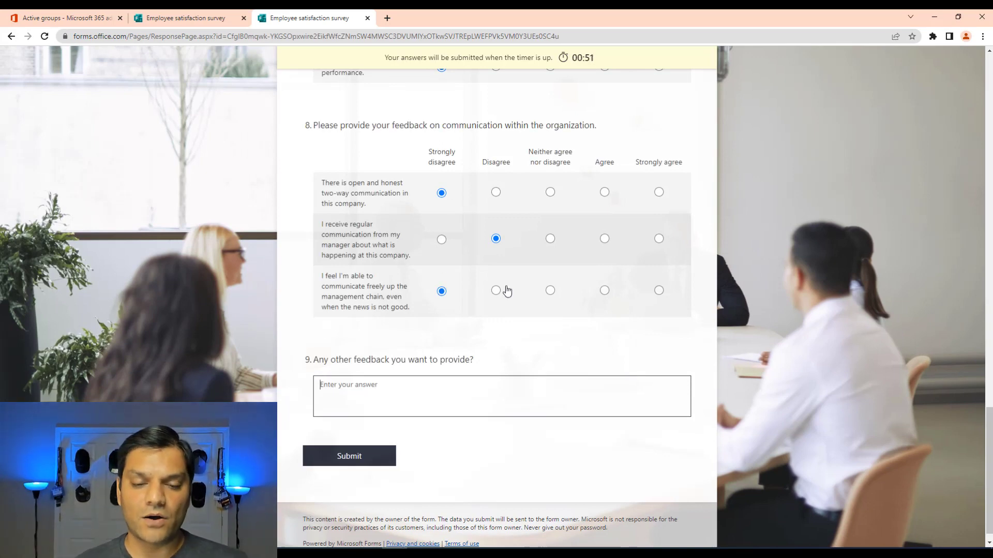
{"action": "scroll", "coordinate": [507, 290], "scroll_direction": "up", "scroll_amount": 3}
{"action": "scroll", "coordinate": [507, 291], "scroll_direction": "up", "scroll_amount": 15}
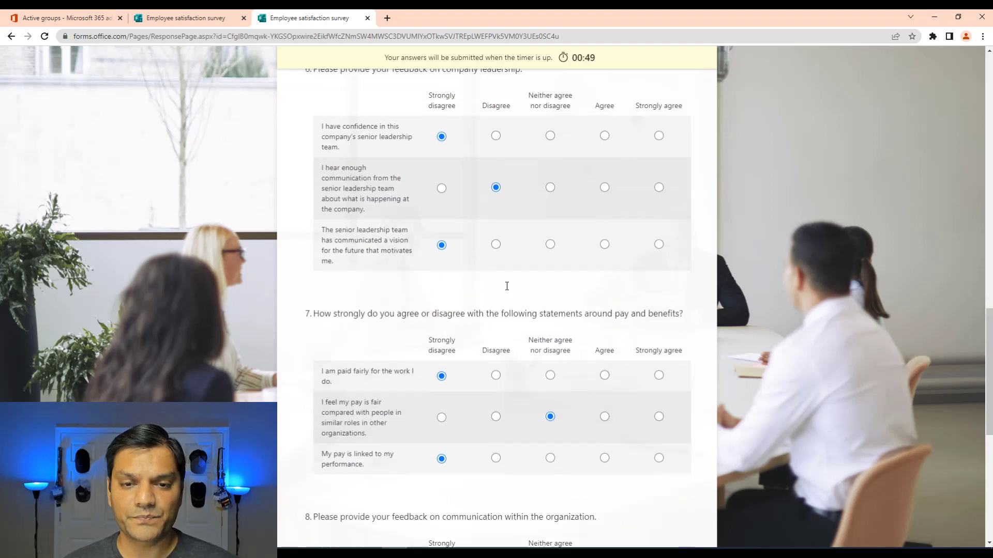
{"action": "scroll", "coordinate": [506, 288], "scroll_direction": "up", "scroll_amount": 3}
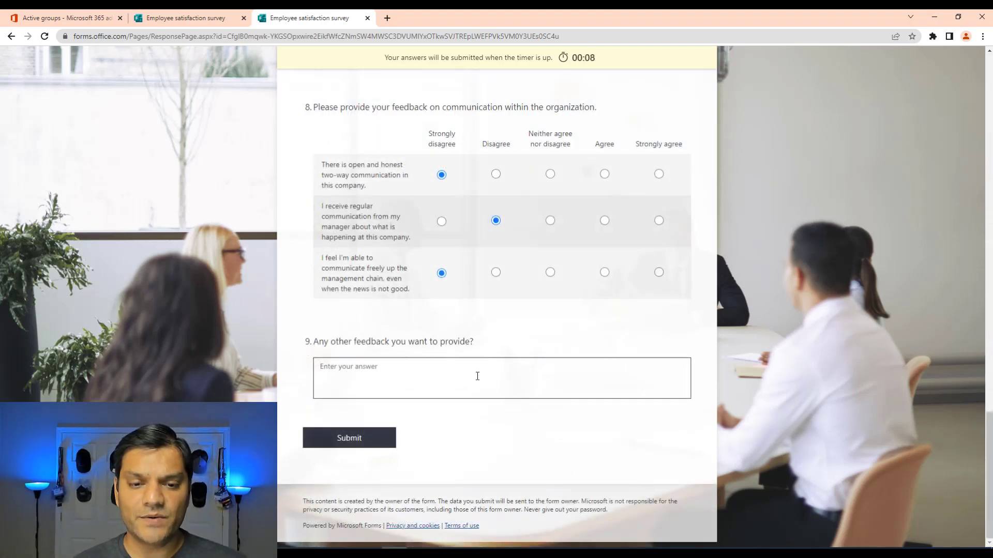
{"action": "left_click", "coordinate": [477, 376]}
{"action": "type", "text": "Yes"}
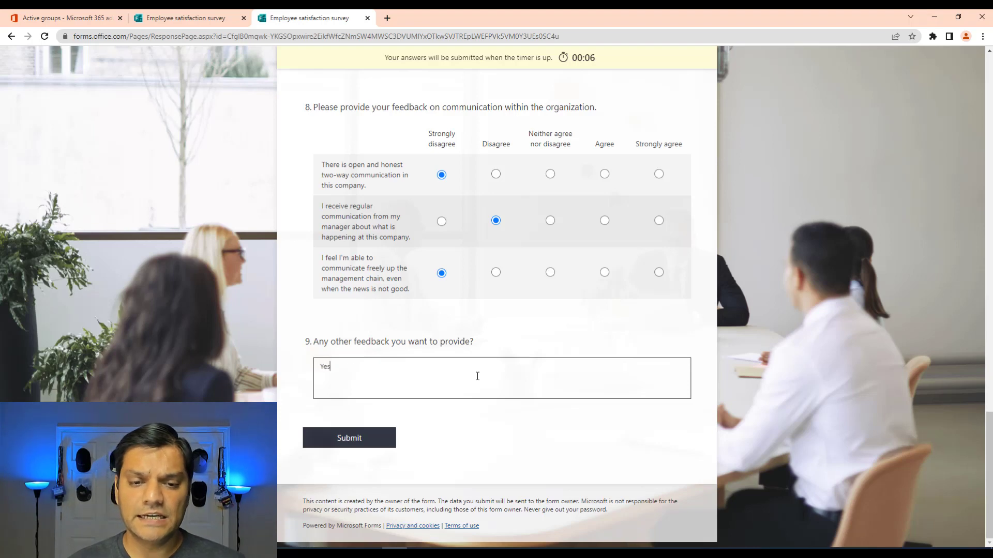
{"action": "type", "text": ", I have so much feedback to "}
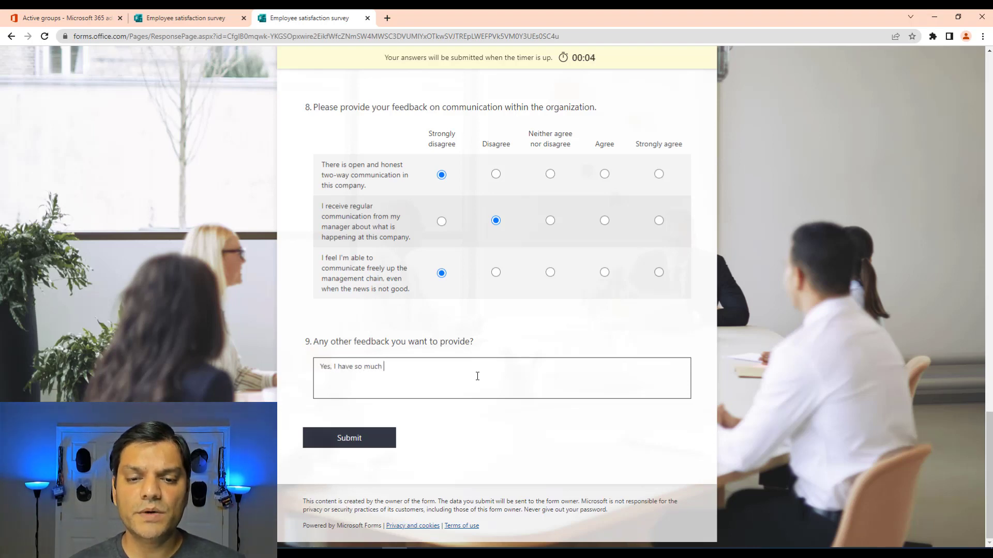
{"action": "type", "text": "give and I"}
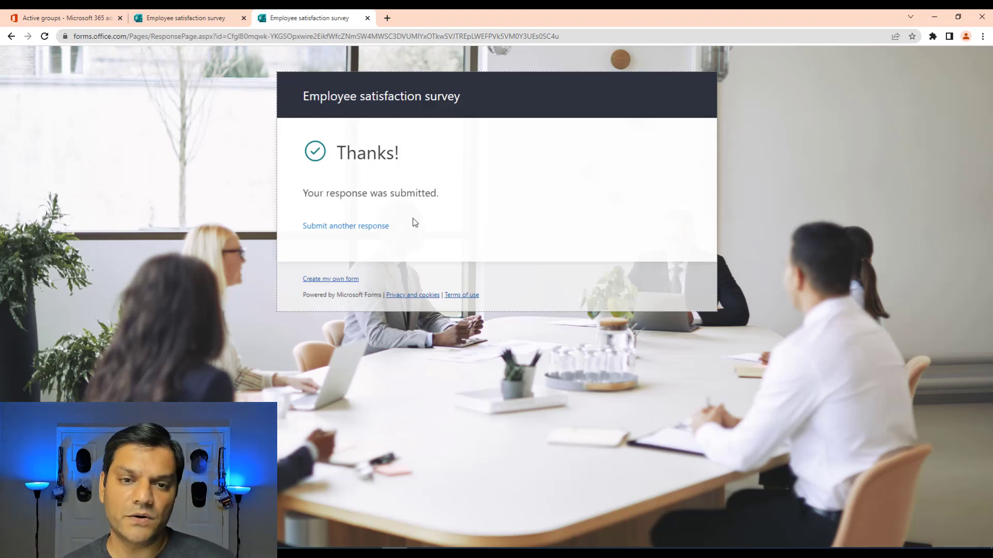
- Return to the editor and view the single response's answers down to question 9
{"action": "left_click", "coordinate": [367, 18]}
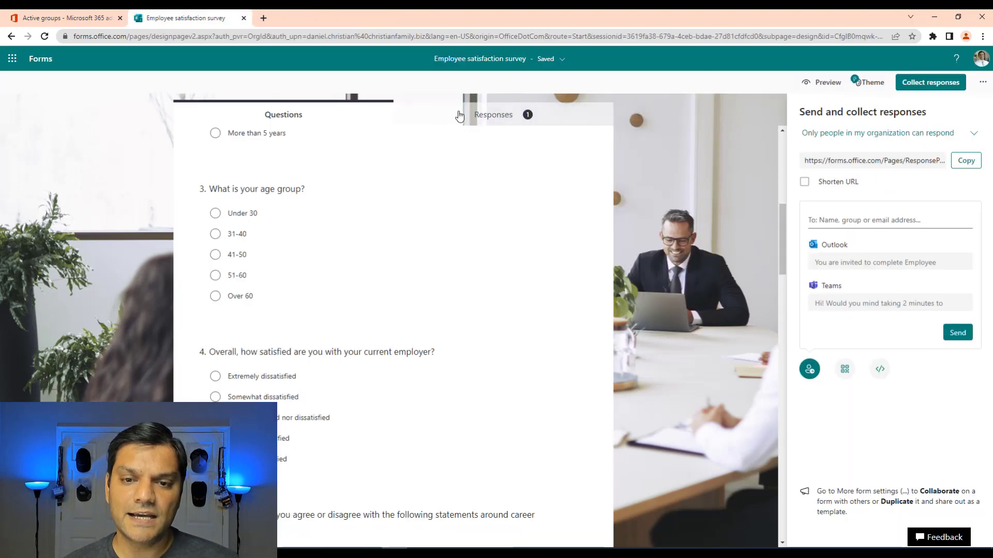
{"action": "left_click", "coordinate": [497, 118]}
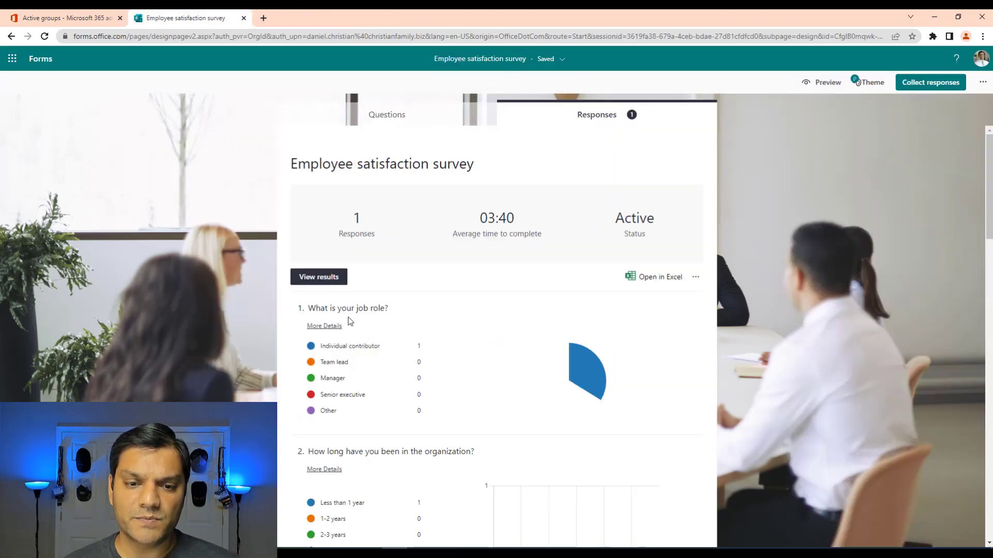
{"action": "left_click", "coordinate": [318, 277]}
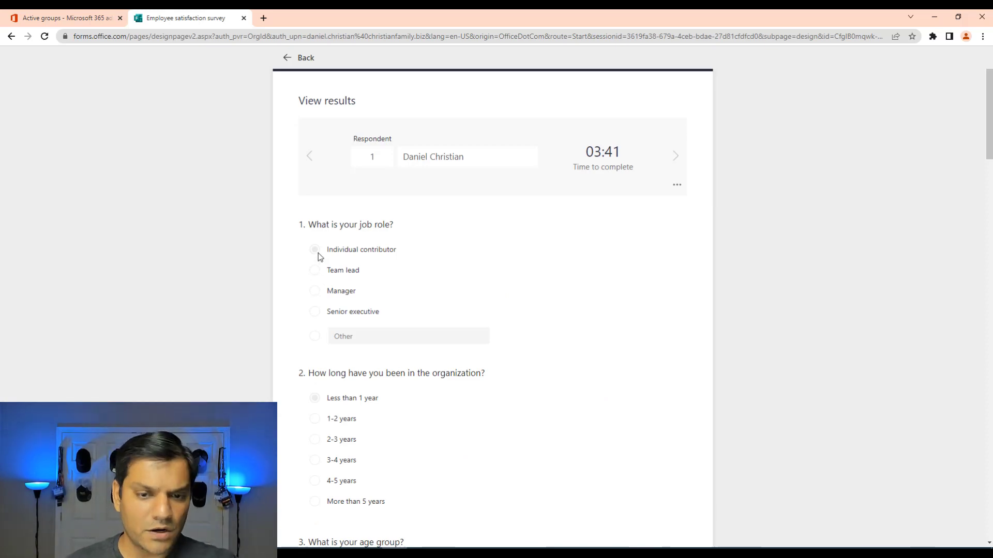
{"action": "scroll", "coordinate": [349, 356], "scroll_direction": "down", "scroll_amount": 20}
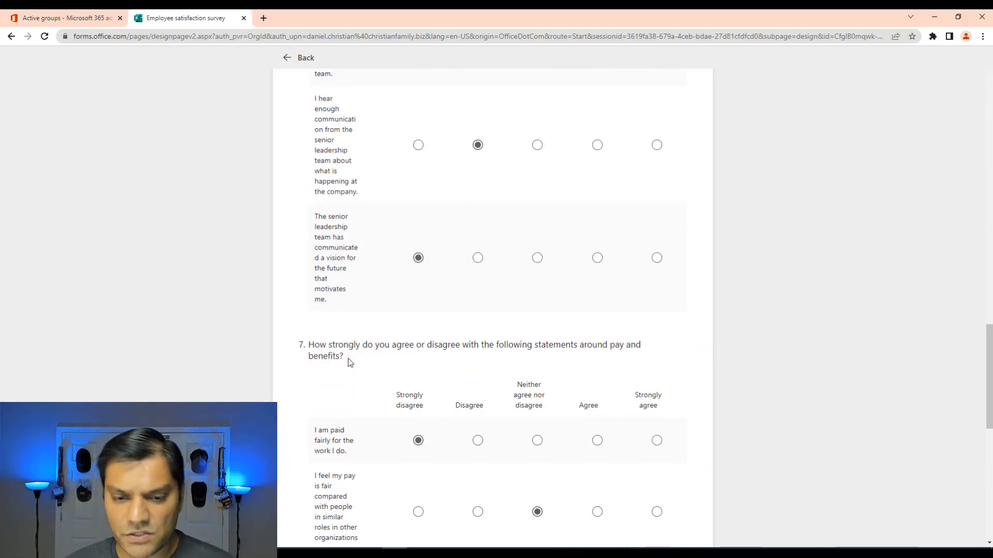